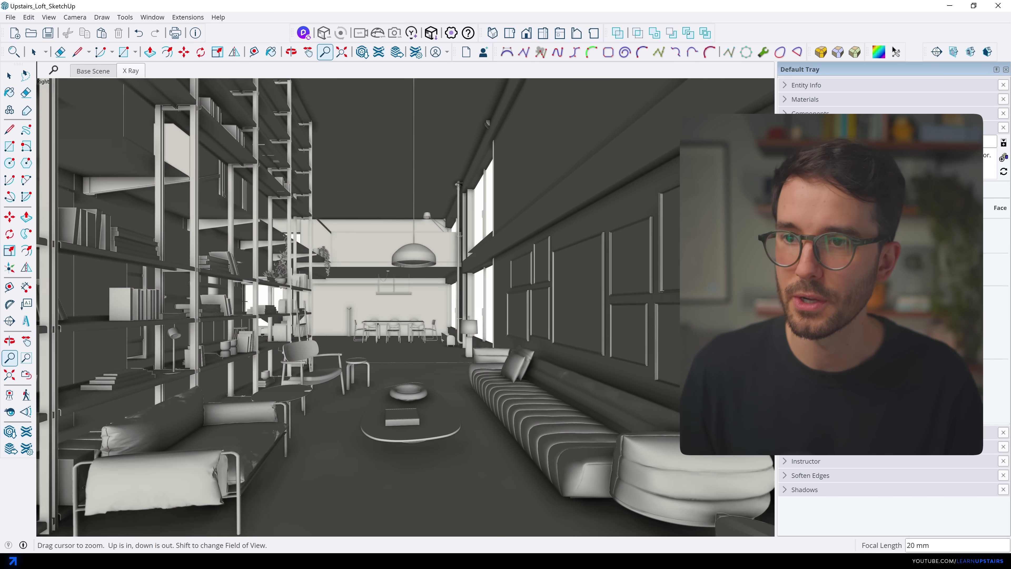
Turn the view from the dining area toward the bookshelves.
key("l")
left_click_drag(398, 307, 549, 307)
key("o")
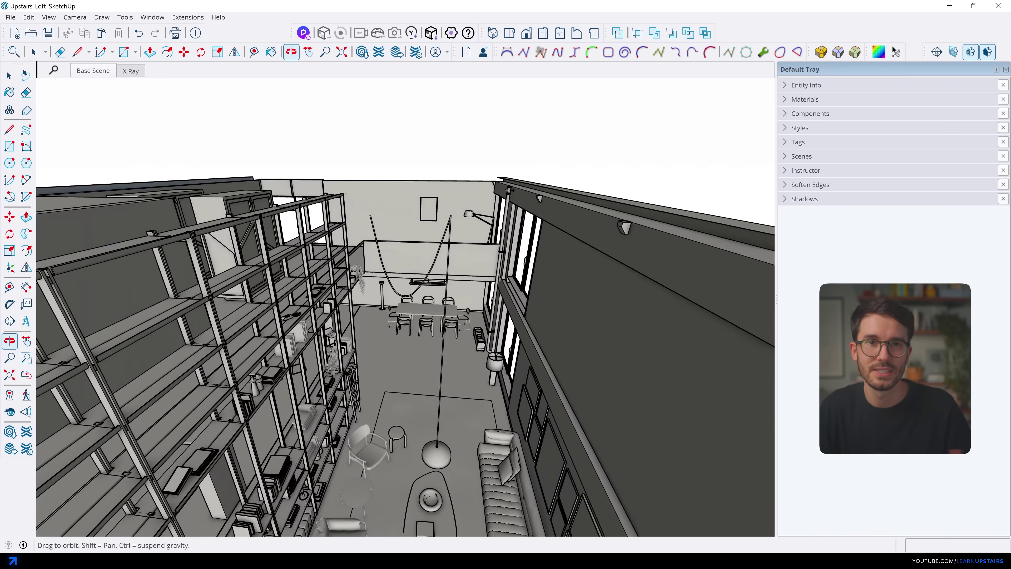
key("space")
left_click(28, 17)
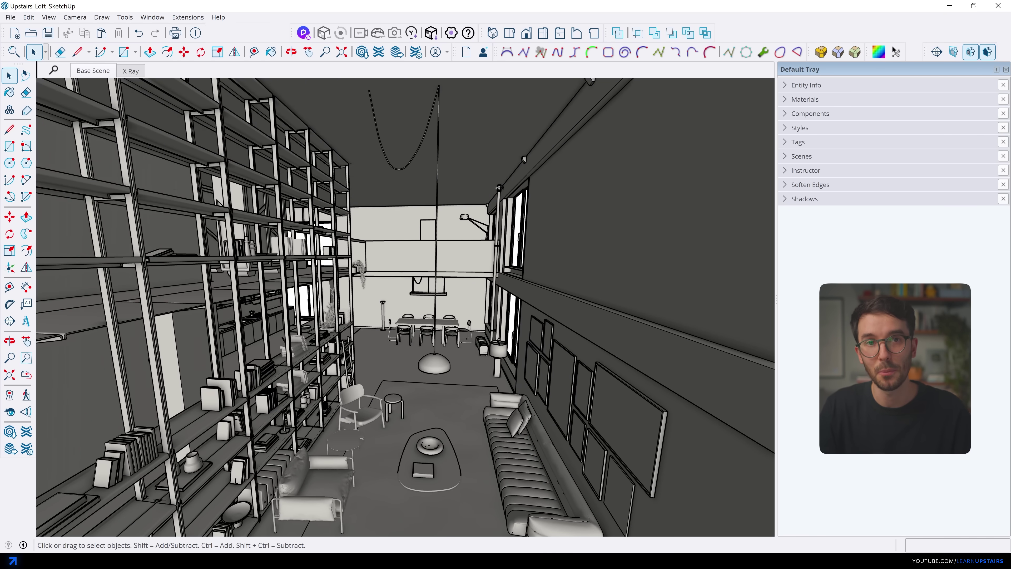
key("Escape")
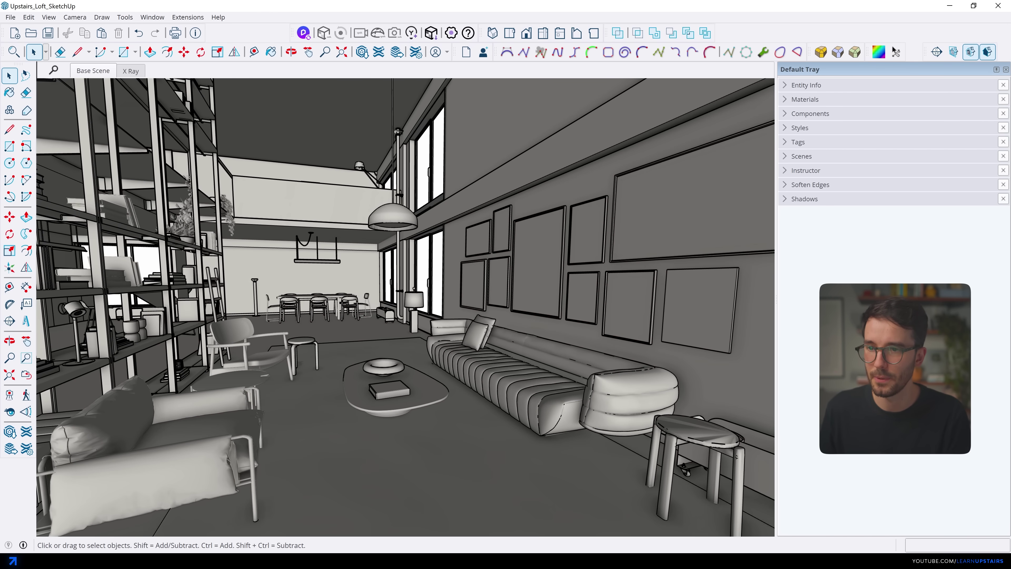
Orbit and zoom in toward the window wall onto the bookshelf brackets.
middle_click_drag(406, 306, 438, 303)
scroll(405, 307, "up", 3)
scroll(398, 318, "up", 2)
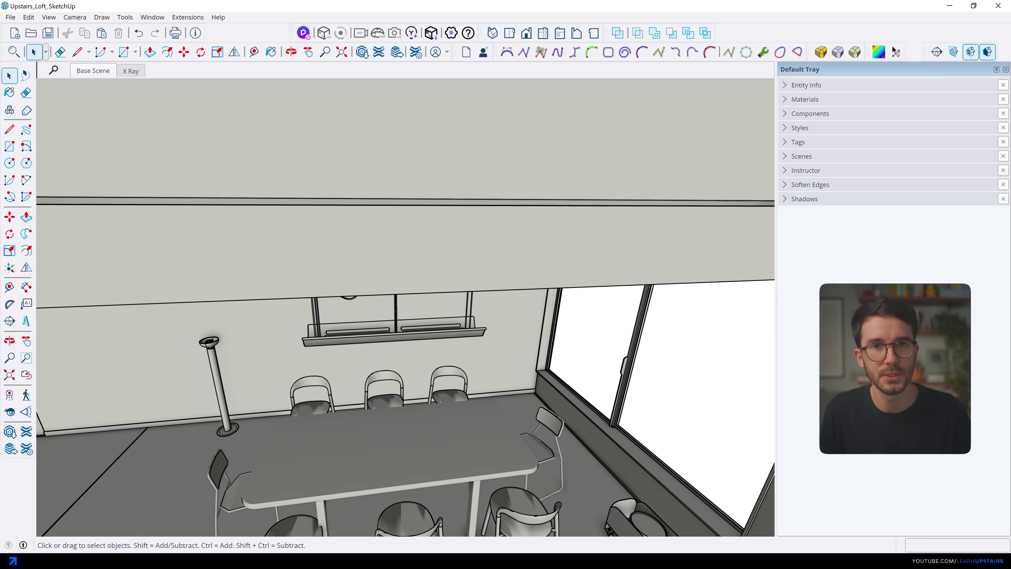
middle_click_drag(438, 303, 303, 331)
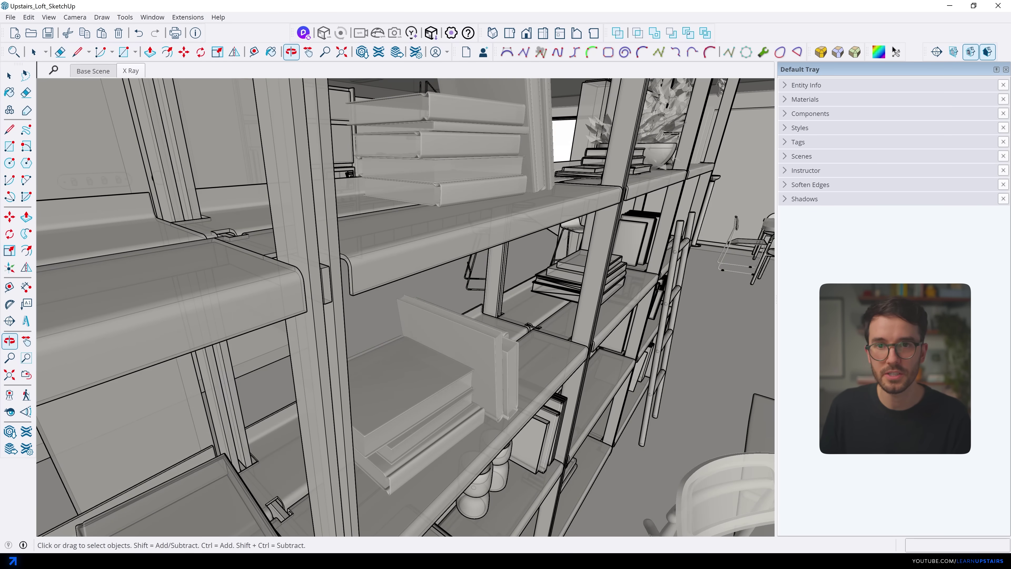
middle_click_drag(303, 332, 295, 333)
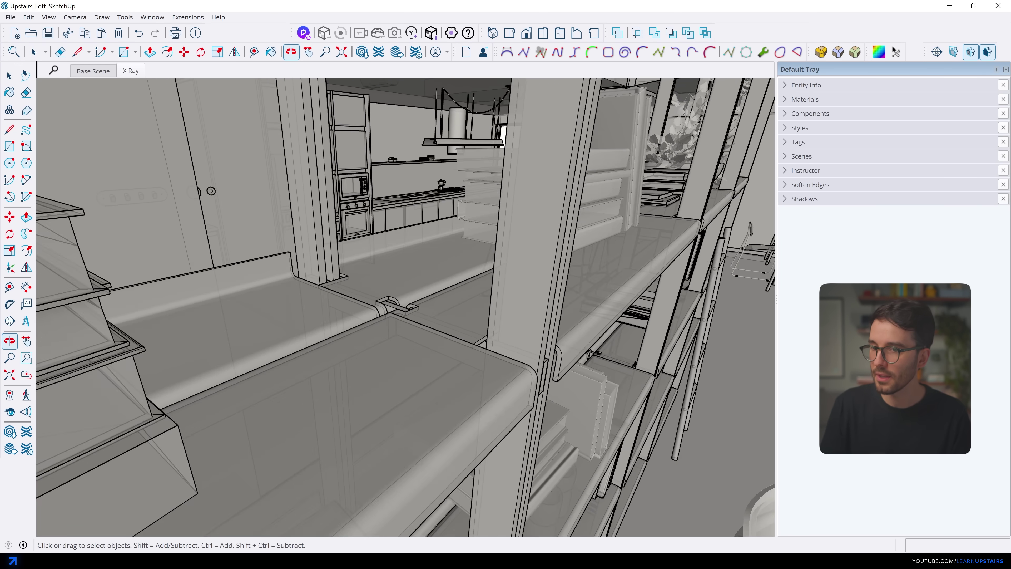
scroll(406, 307, "up", 3)
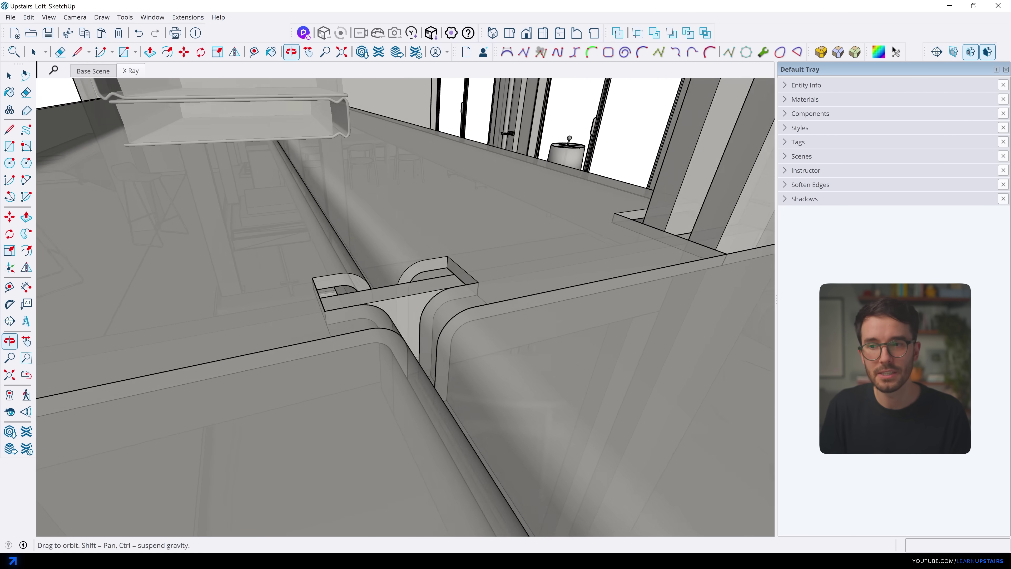
Orbit down around the coffee table and open it for editing.
key("space")
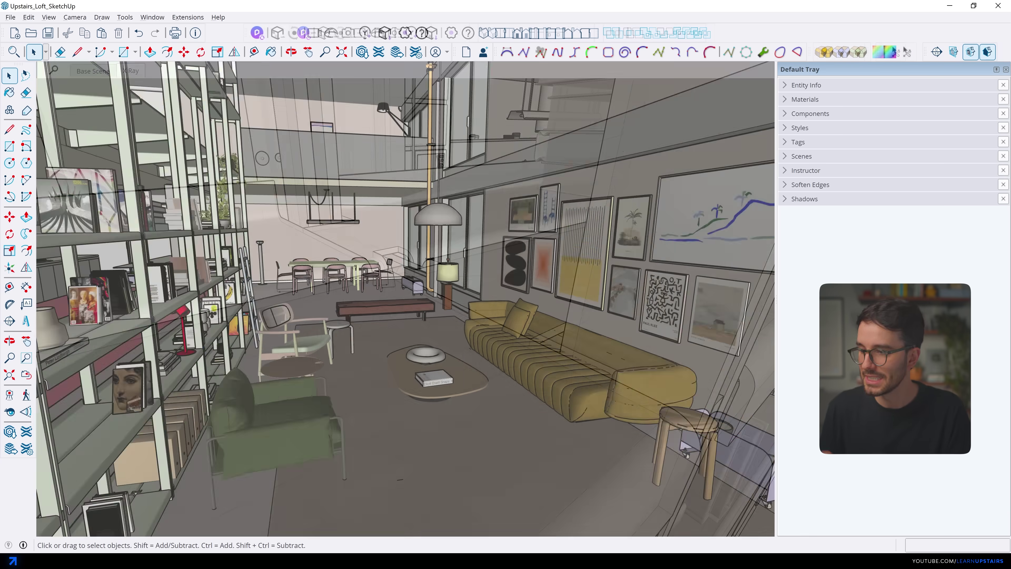
middle_click_drag(274, 324, 273, 325)
middle_click_drag(458, 371, 458, 370)
double_click(458, 371)
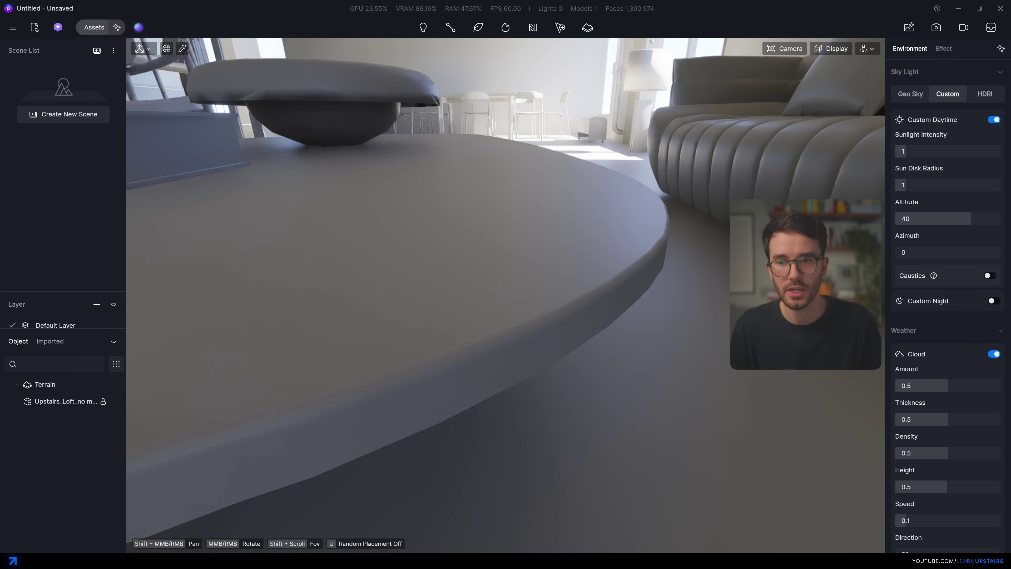
Sample the coffee table's material to show its properties and Round Corner setting.
left_click(508, 342)
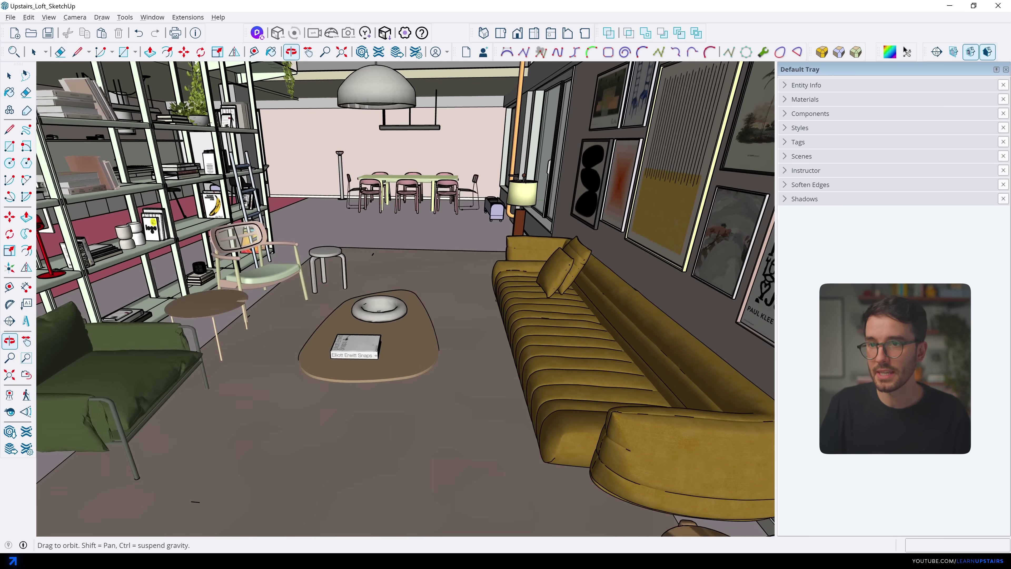
Orbit around the pipe and floor lamp by the window, then switch to Paint Bucket.
key("o")
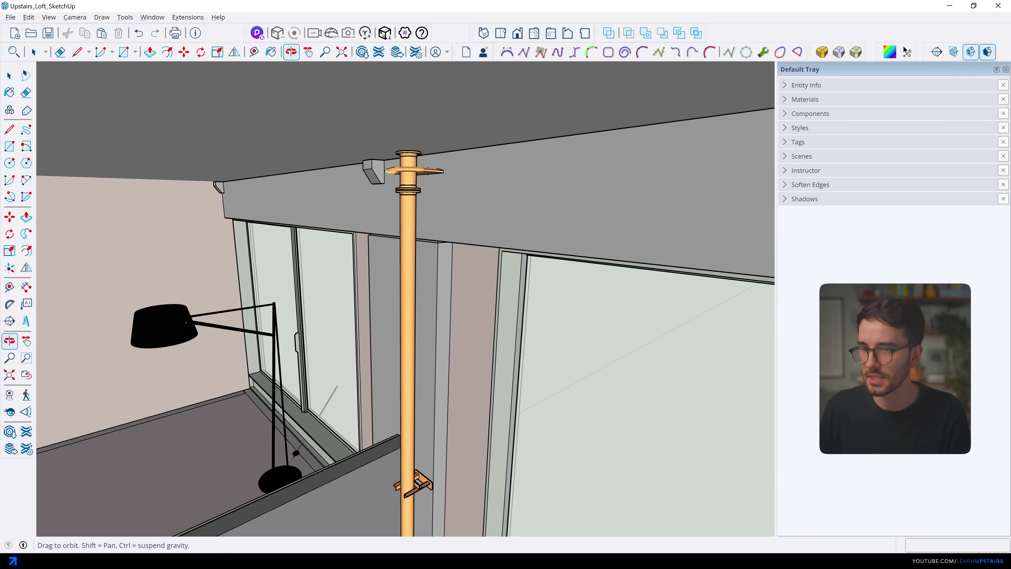
key("space")
key("o")
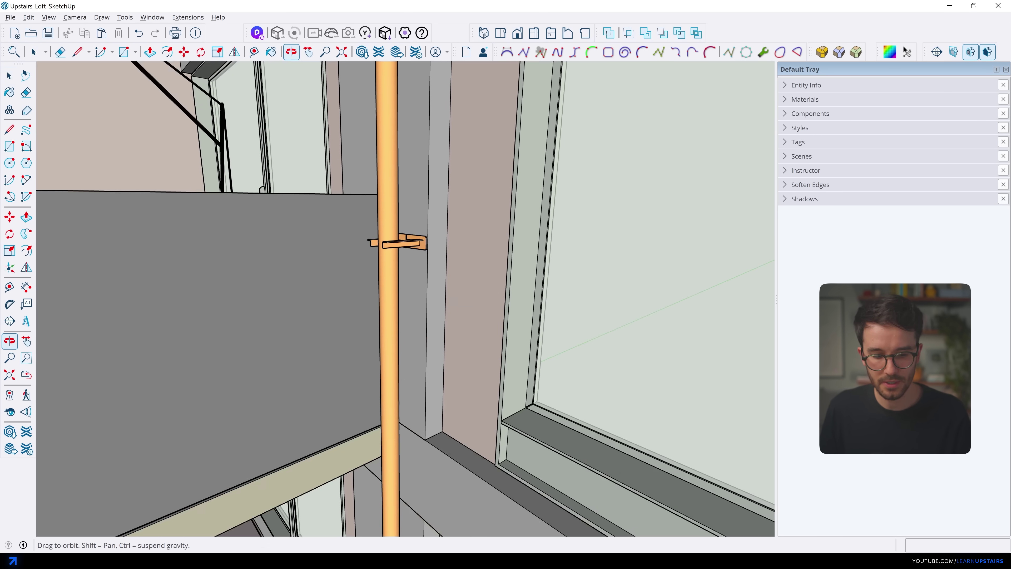
scroll(405, 299, "down", 10)
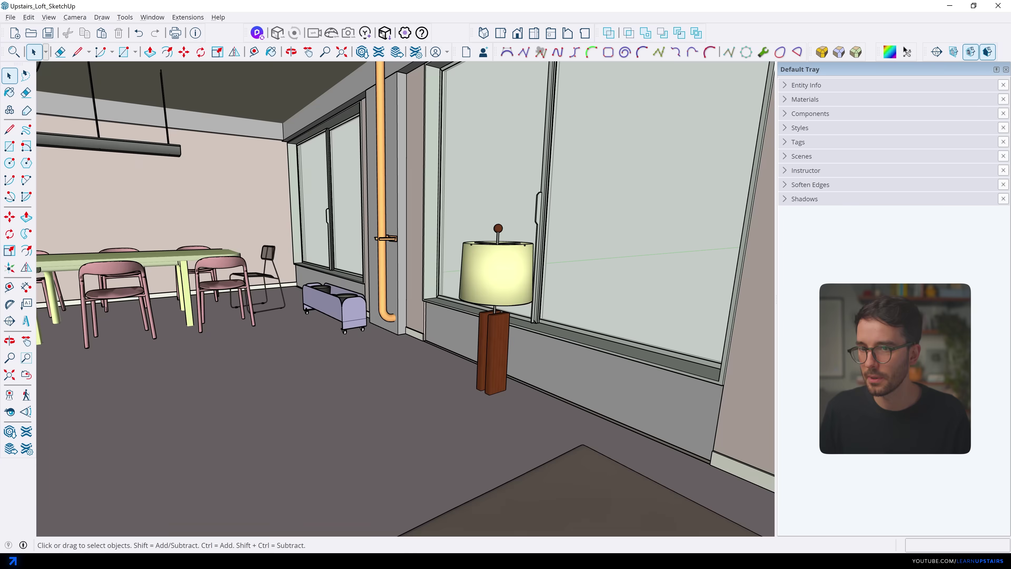
key("b")
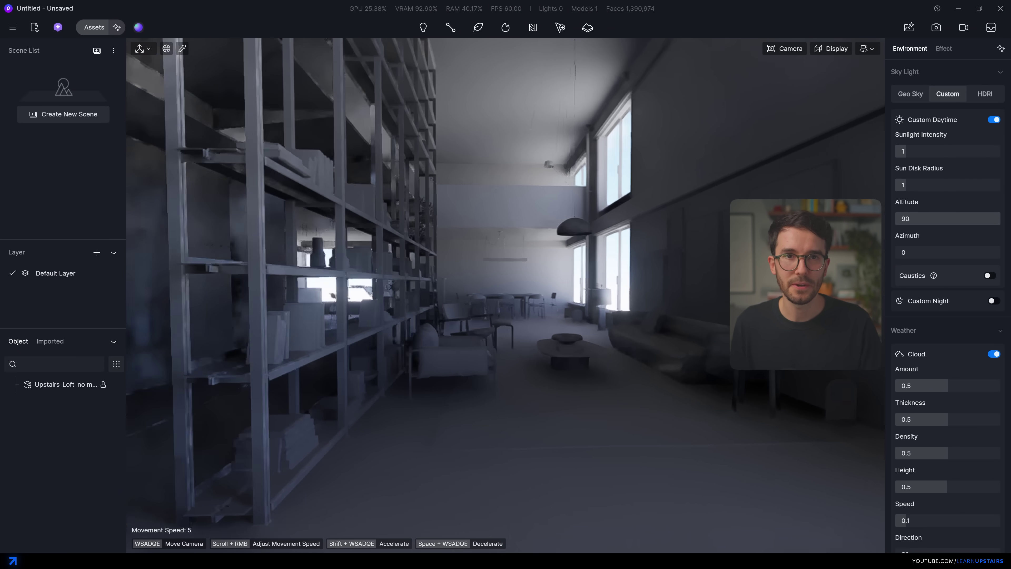
key("w")
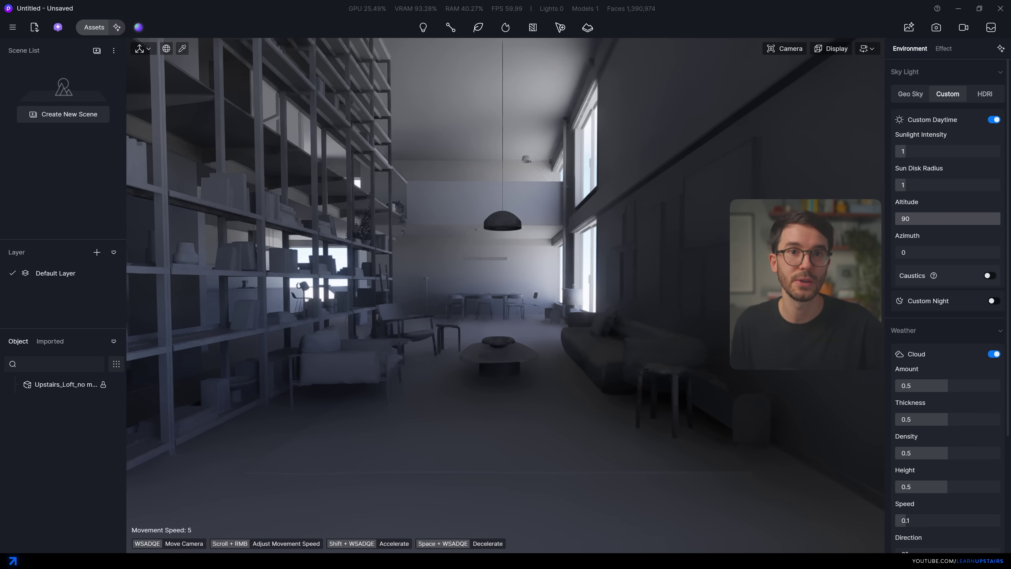
Lower the sun altitude to 46.8° and swing its azimuth to 28.8°.
left_click_drag(1000, 218, 975, 218)
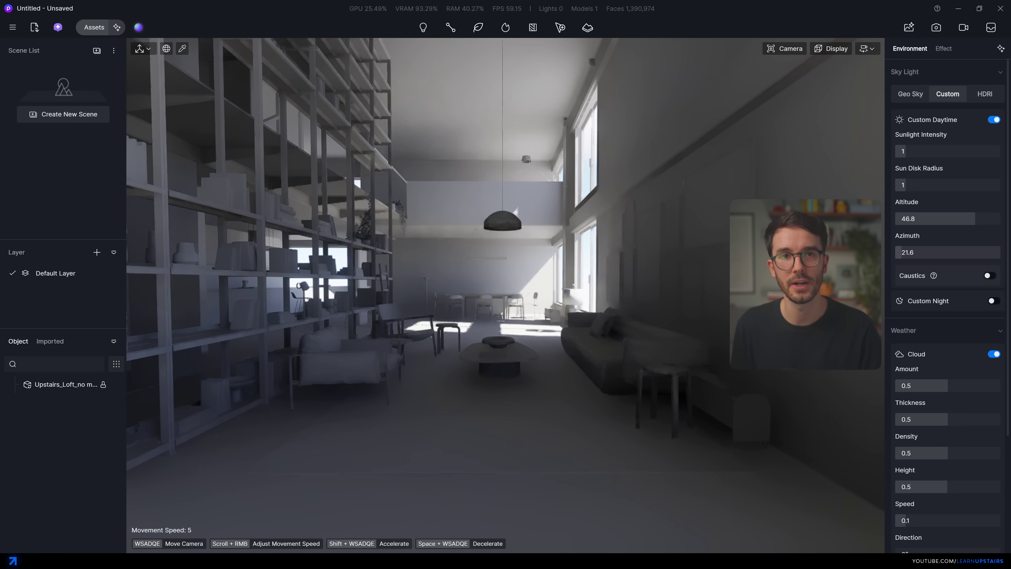
left_click_drag(902, 252, 904, 252)
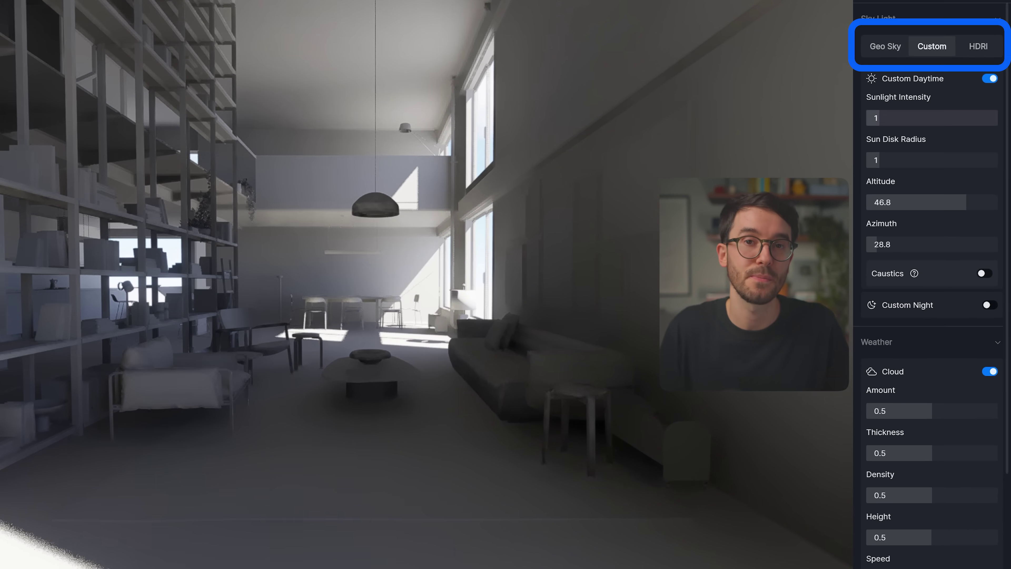
Light the scene with the sunflowers_puresky_4k HDRI rotated to 105°.
left_click(979, 47)
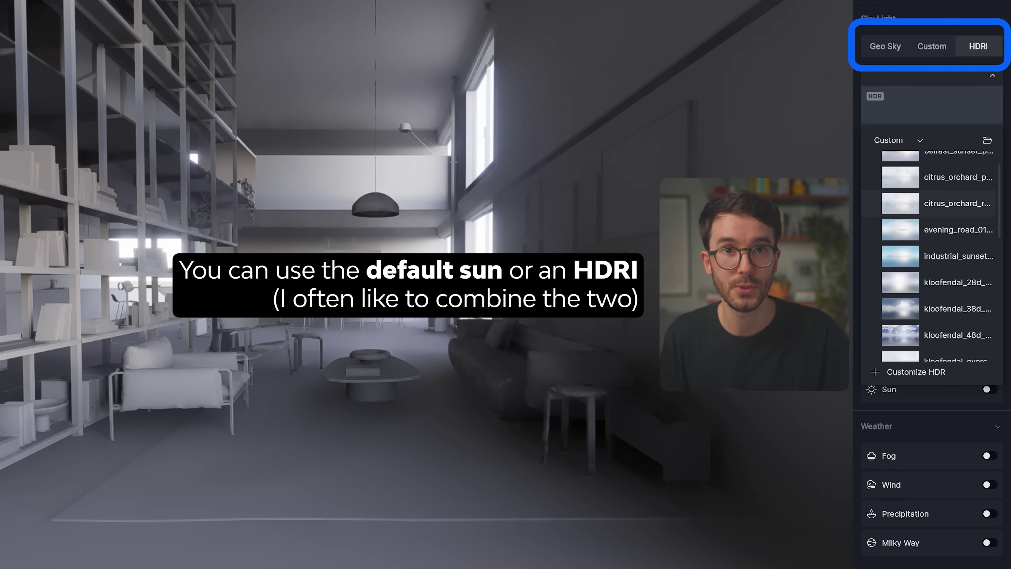
scroll(940, 255, "down", 10)
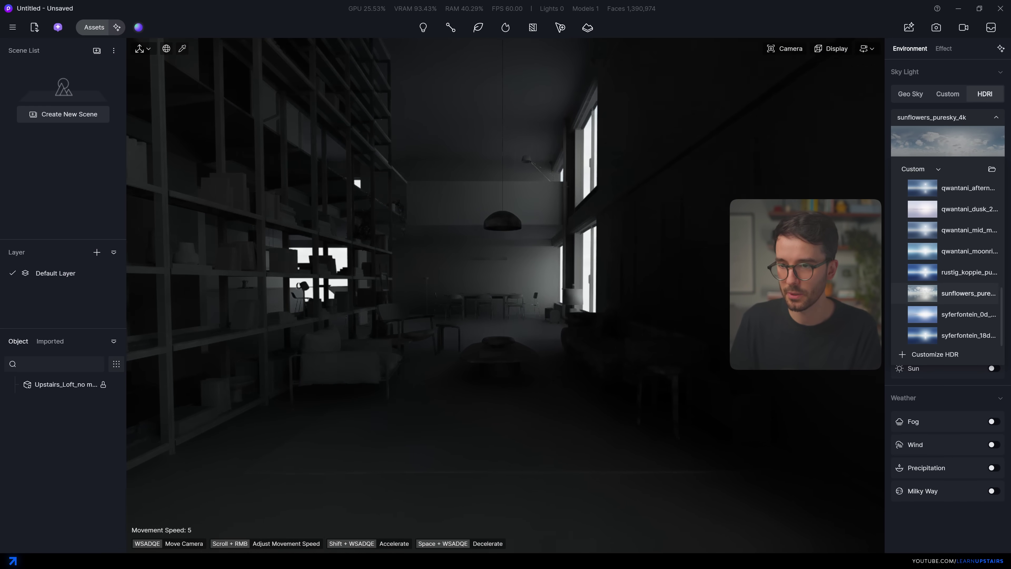
key("Escape")
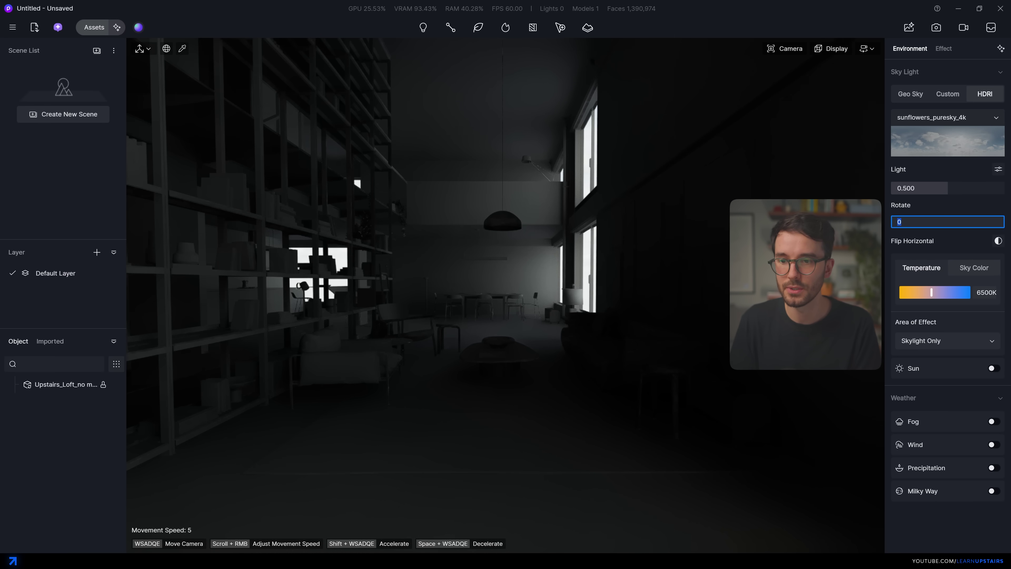
type("105")
key("Return")
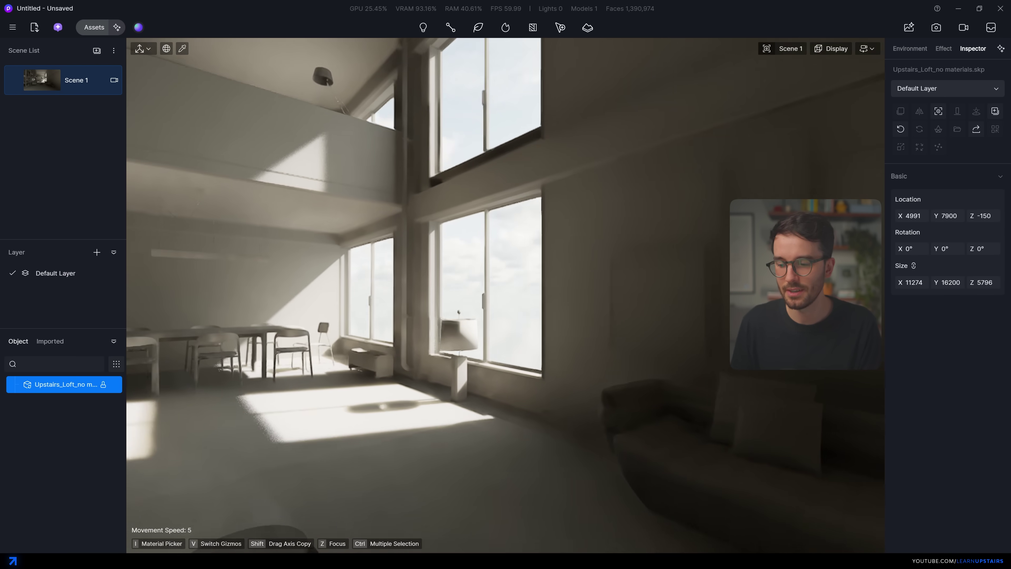
Add an upright rectangle light widened to cover the window.
key("w")
left_click(423, 27)
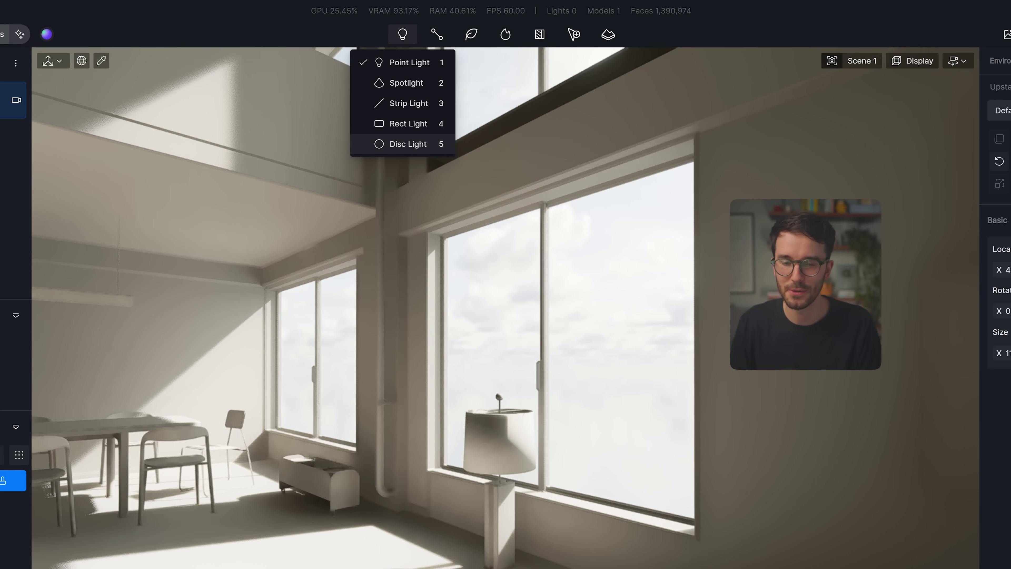
left_click(532, 331)
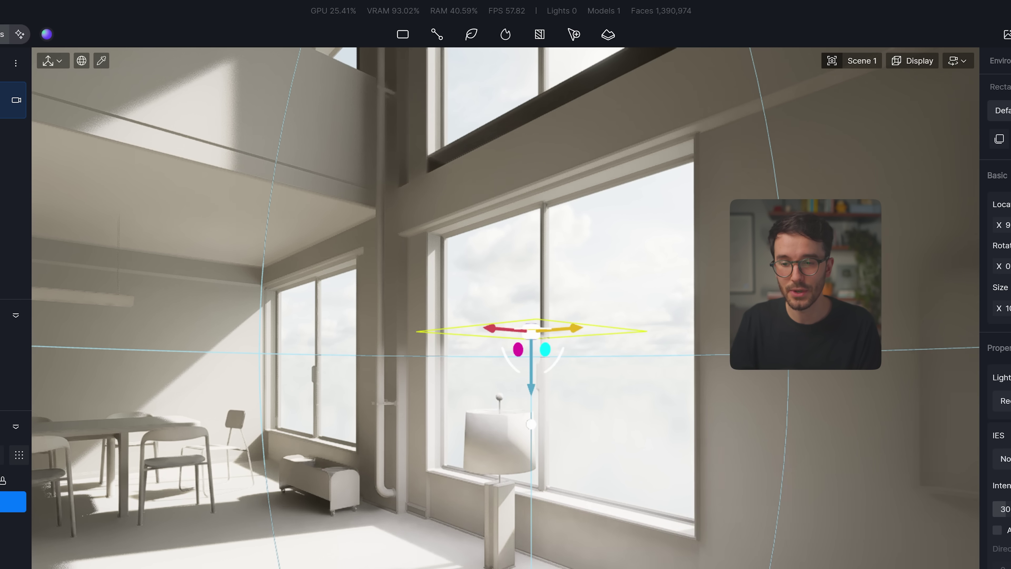
left_click_drag(514, 358, 544, 351)
key("w")
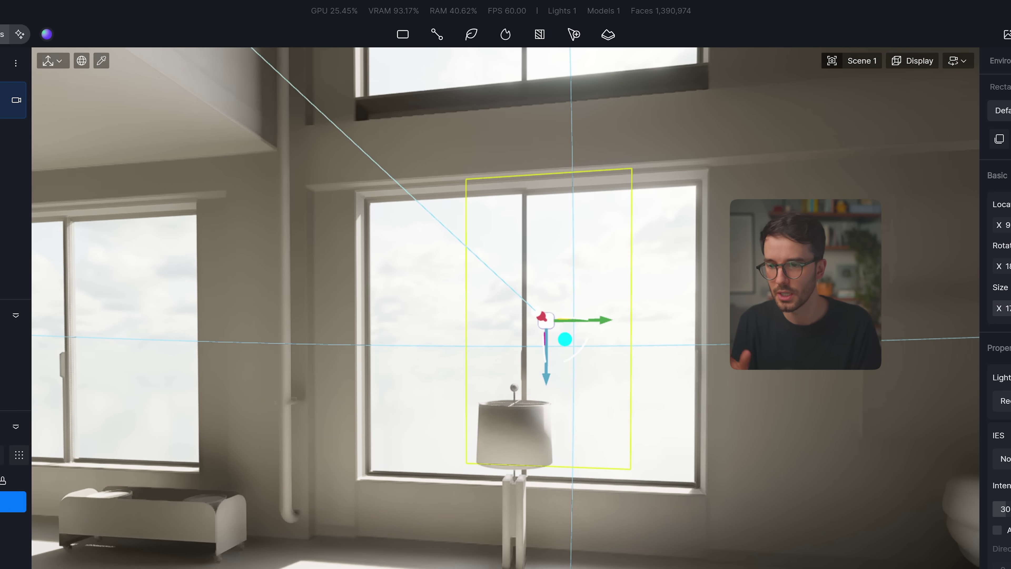
left_click_drag(1002, 308, 1005, 308)
right_click_drag(526, 378, 645, 371)
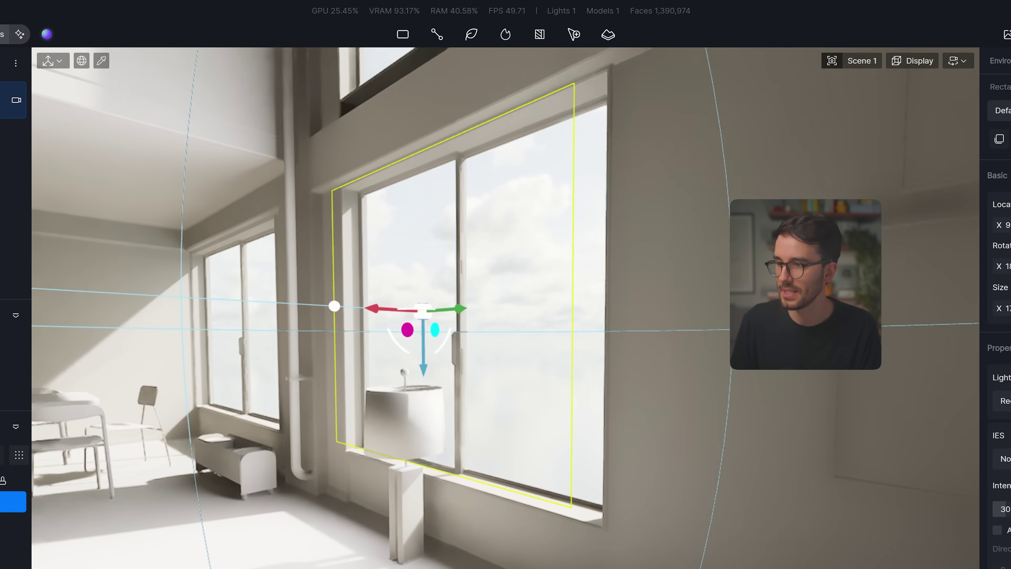
Copy the rectangle light onto the other loft windows.
right_click_drag(438, 312, 577, 312)
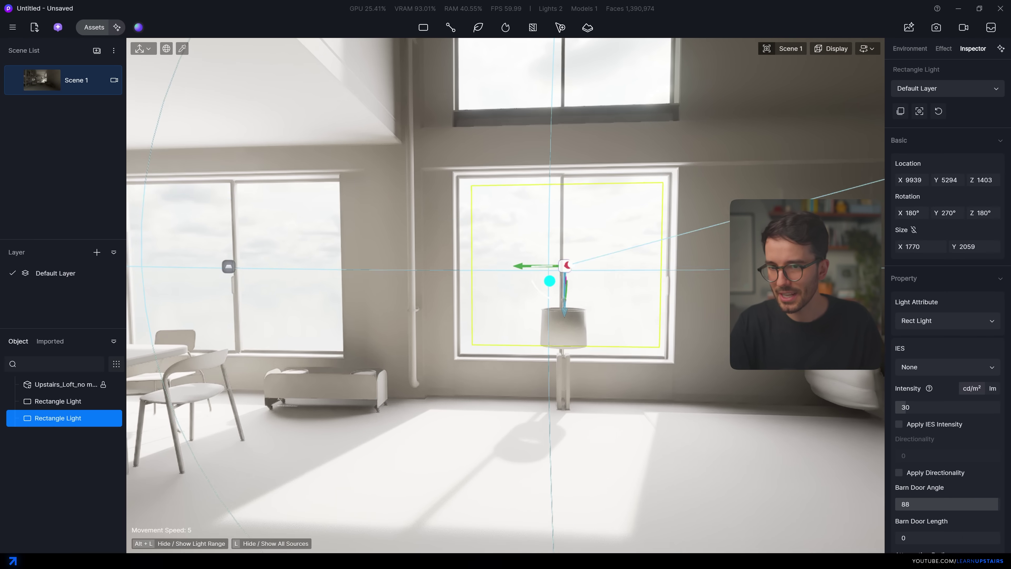
left_click(230, 387, "shift")
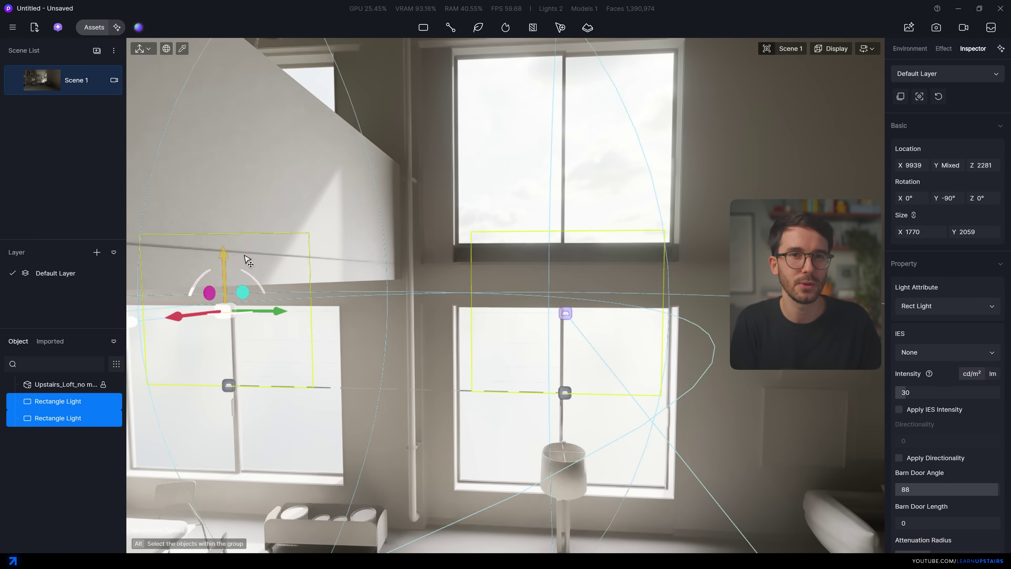
right_click_drag(246, 261, 644, 95)
key("ctrl+v")
key("ctrl+v")
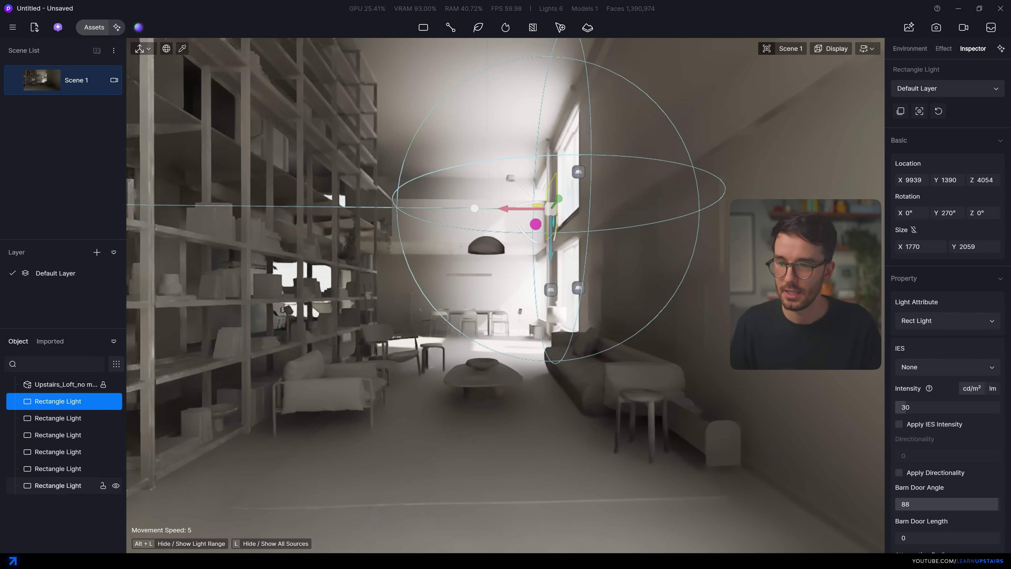
Group the six rectangle lights and set their intensity to 15.
left_click(79, 485, "shift")
key("ctrl+g")
left_click(948, 407)
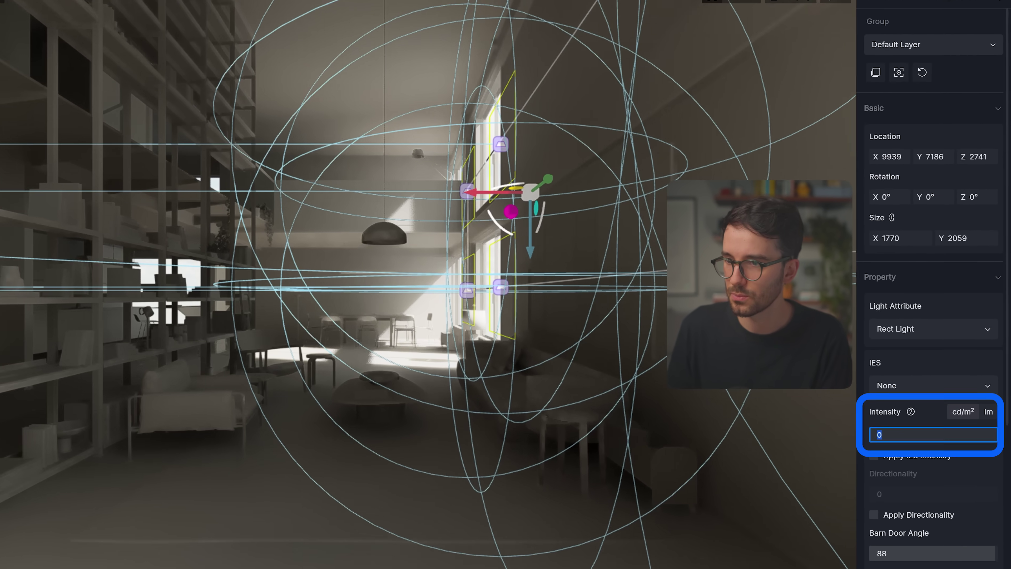
type("15")
key("Return")
scroll(932, 279, "down", 2)
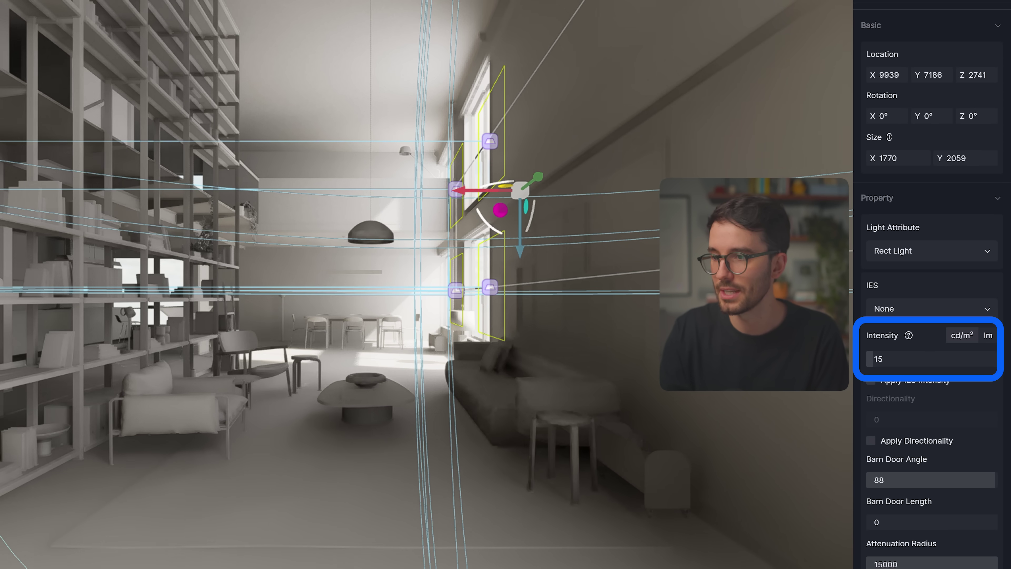
scroll(932, 279, "down", 3)
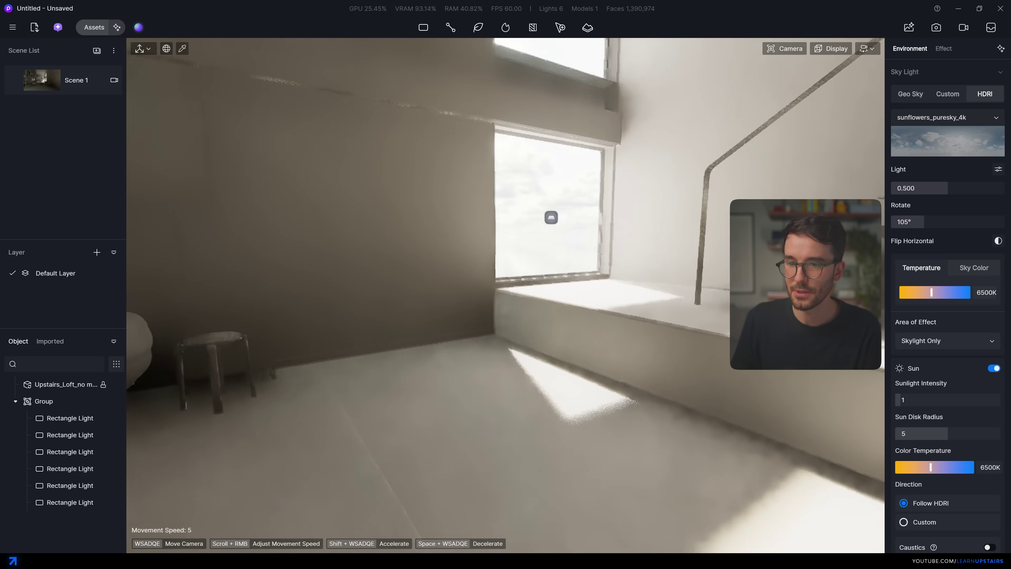
Place a 90°-rotated rect light 2718 wide at intensity 2, toggling it to compare.
left_click(540, 303)
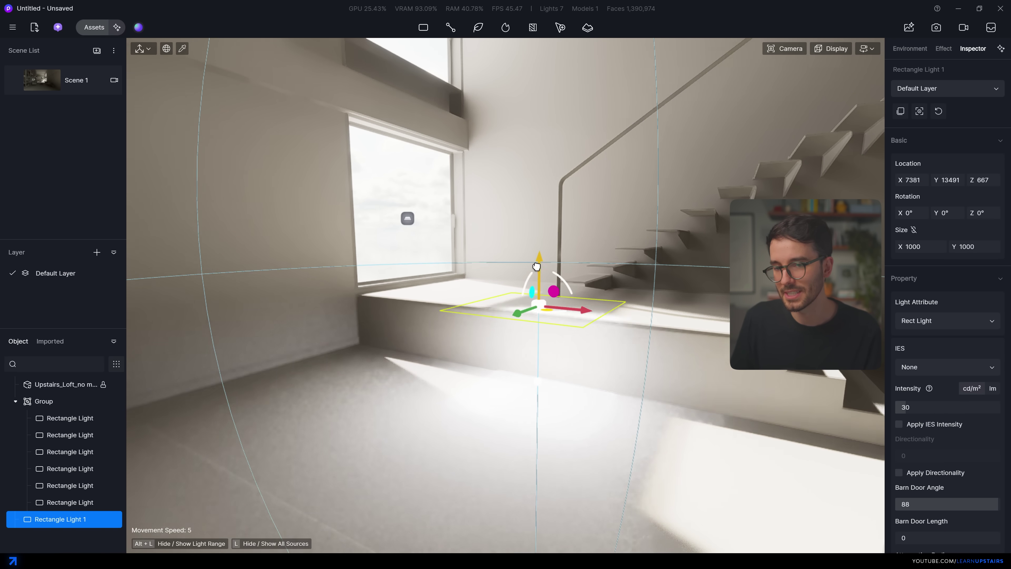
left_click_drag(542, 279, 557, 251)
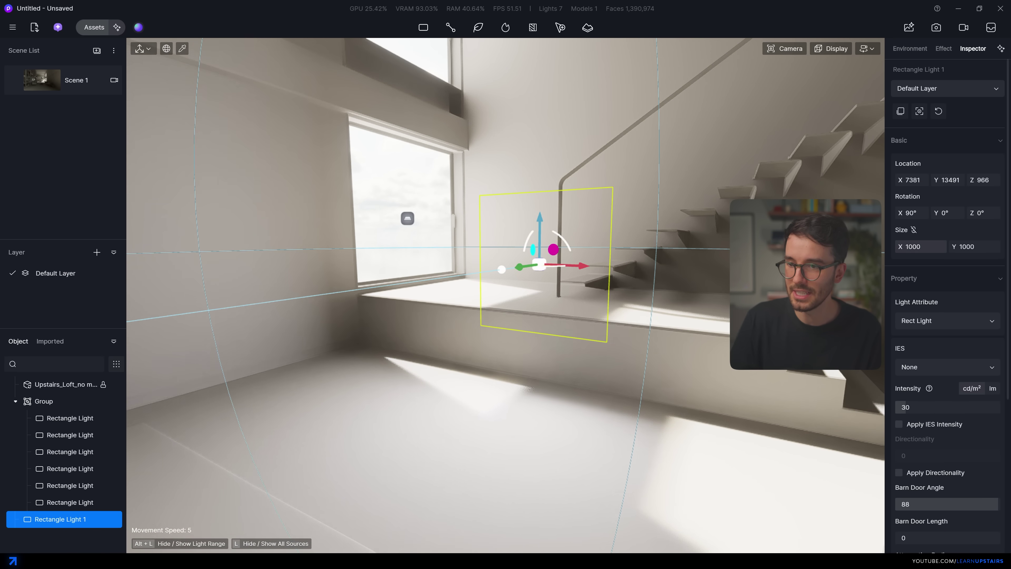
left_click_drag(900, 246, 956, 246)
left_click(948, 407)
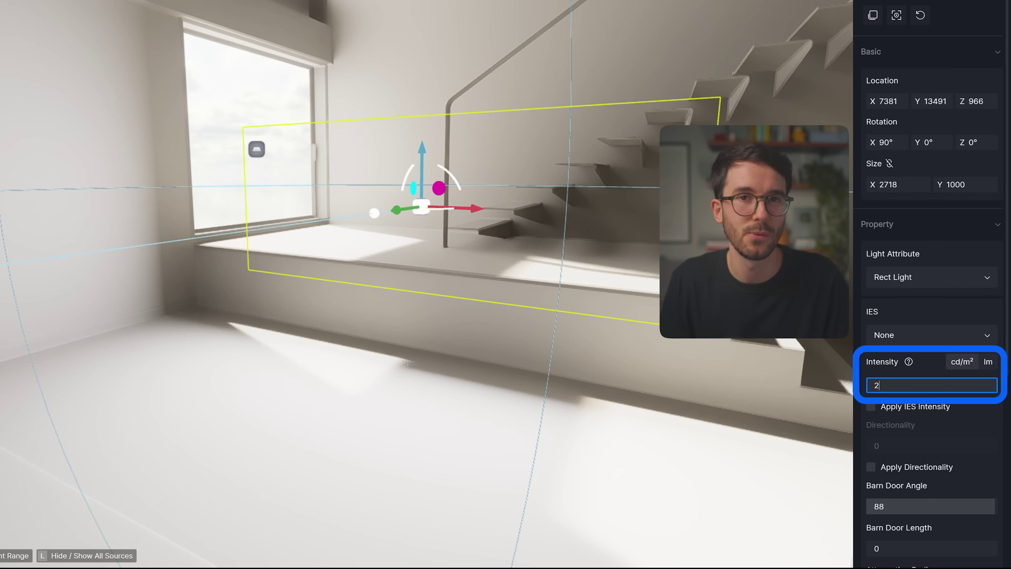
key("Return")
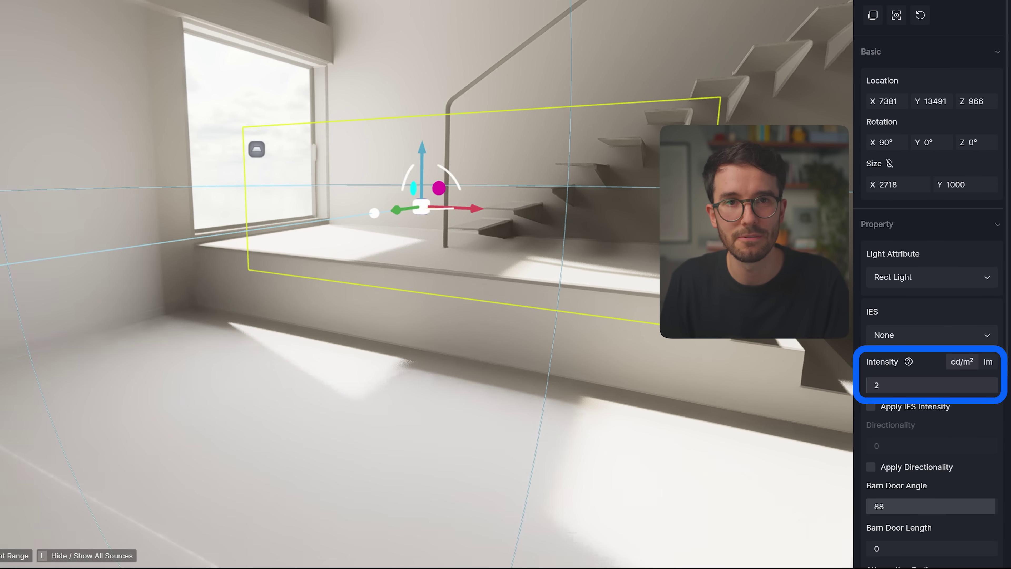
scroll(932, 279, "down", 6)
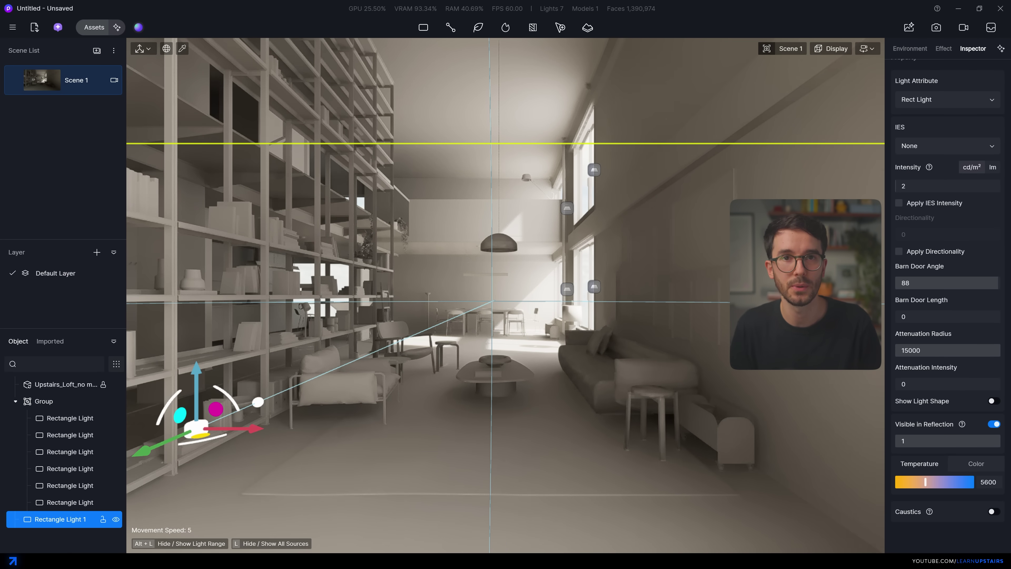
key("h")
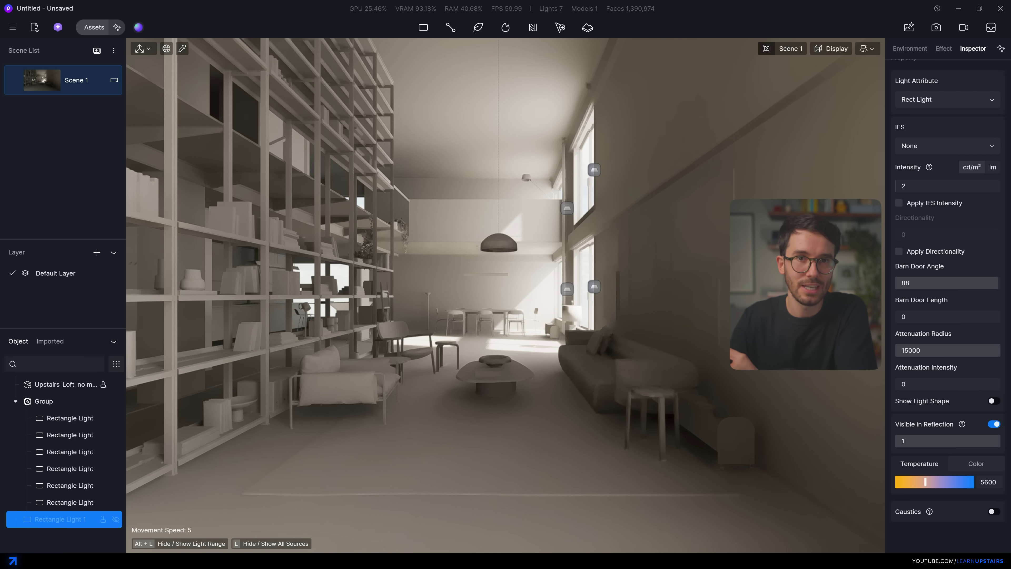
key("h")
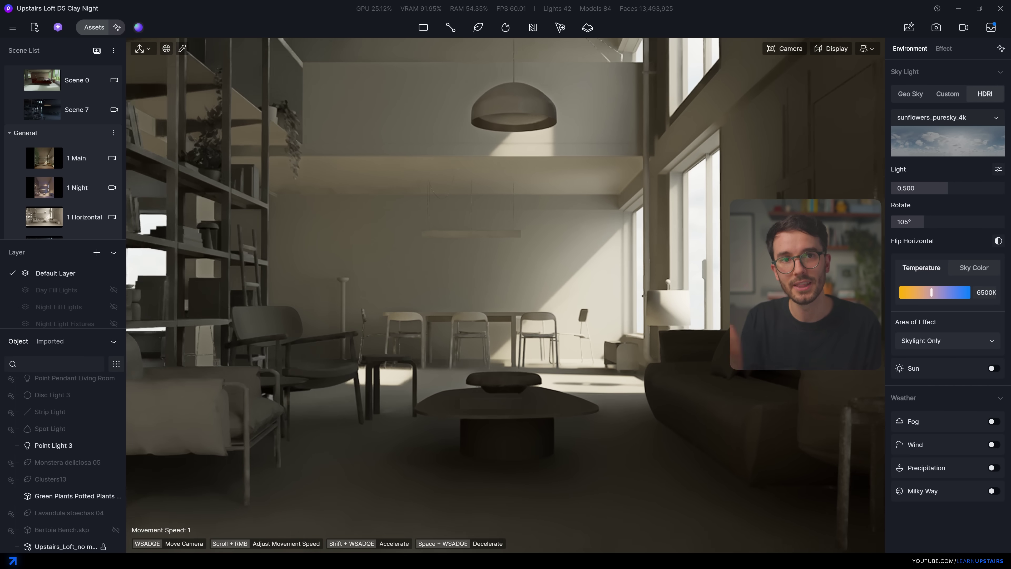
Hide the Day Fill Lights layer and show the Night Light Fixtures layer.
left_click(114, 290)
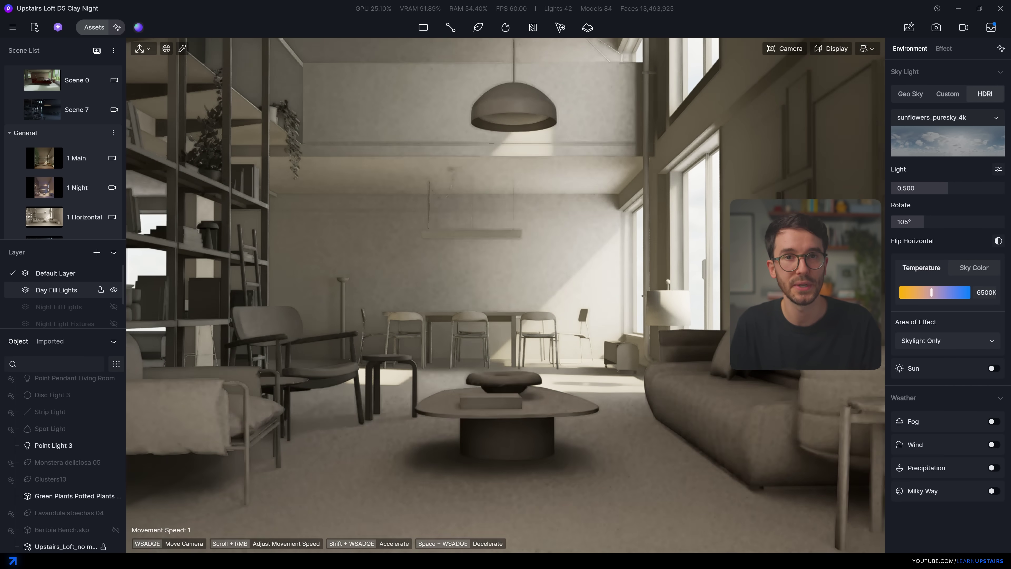
left_click(114, 290)
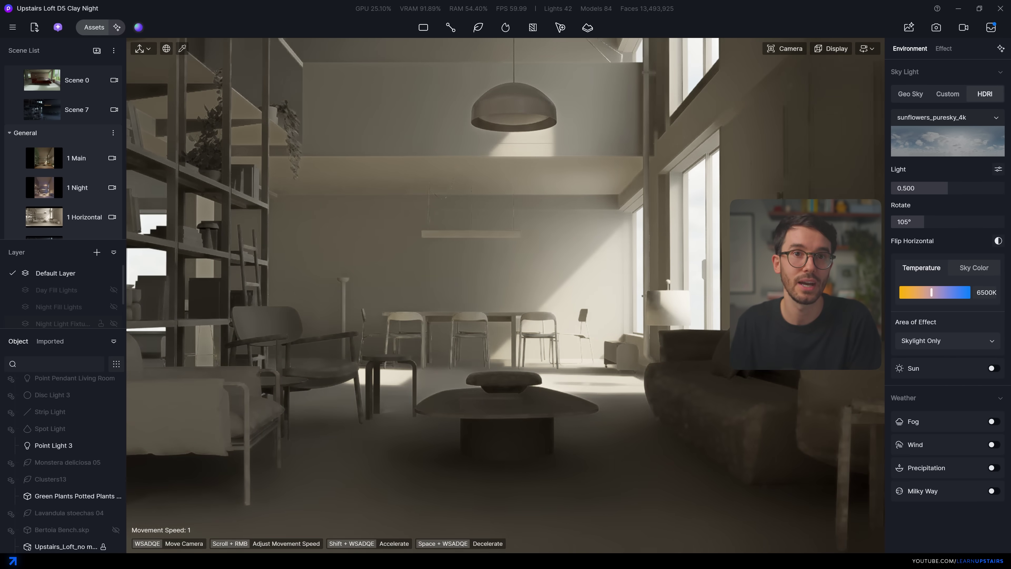
left_click(113, 324)
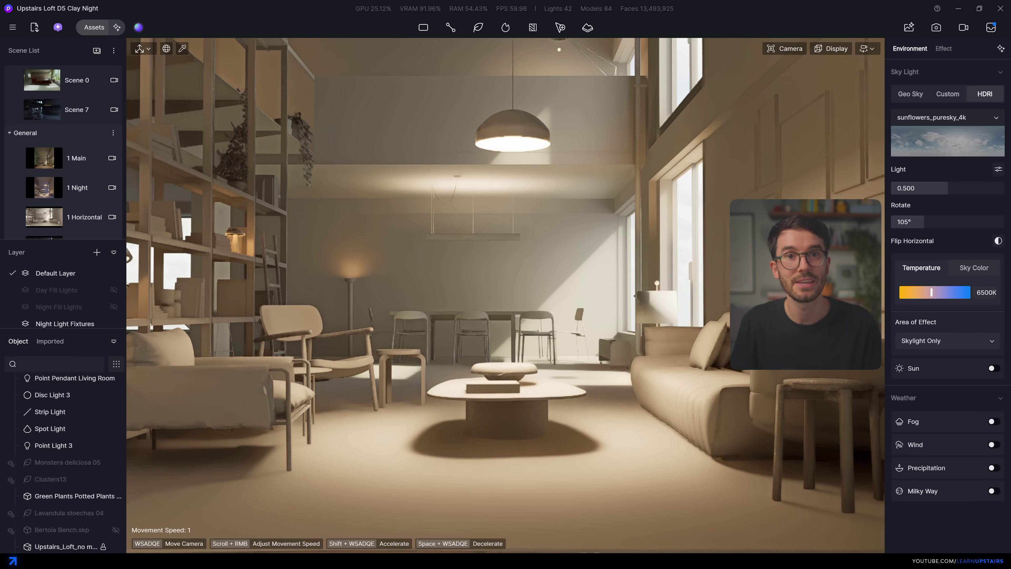
Switch the sky preset to Sunset 04 and select the night window fill light.
left_click(997, 117)
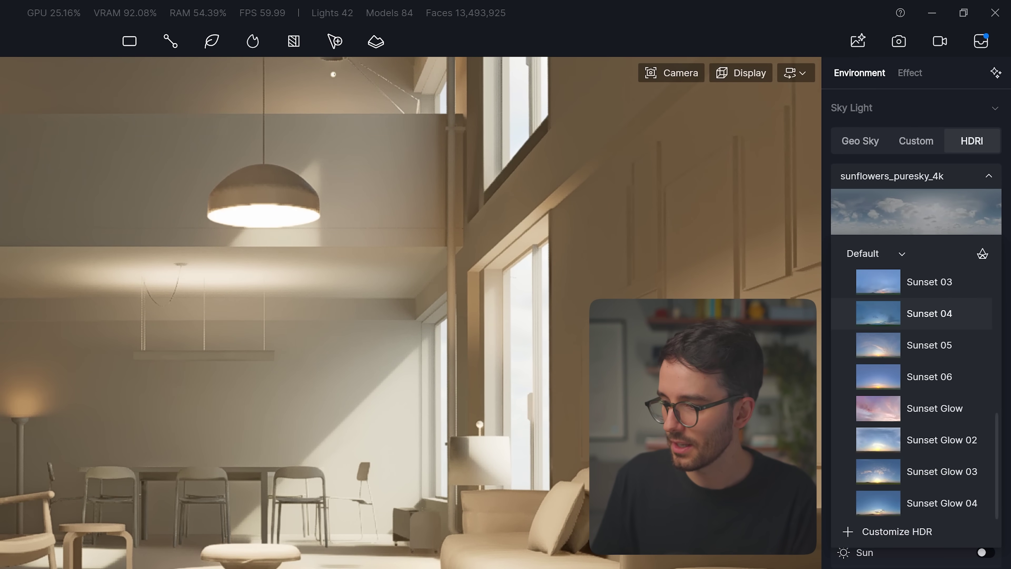
left_click(929, 314)
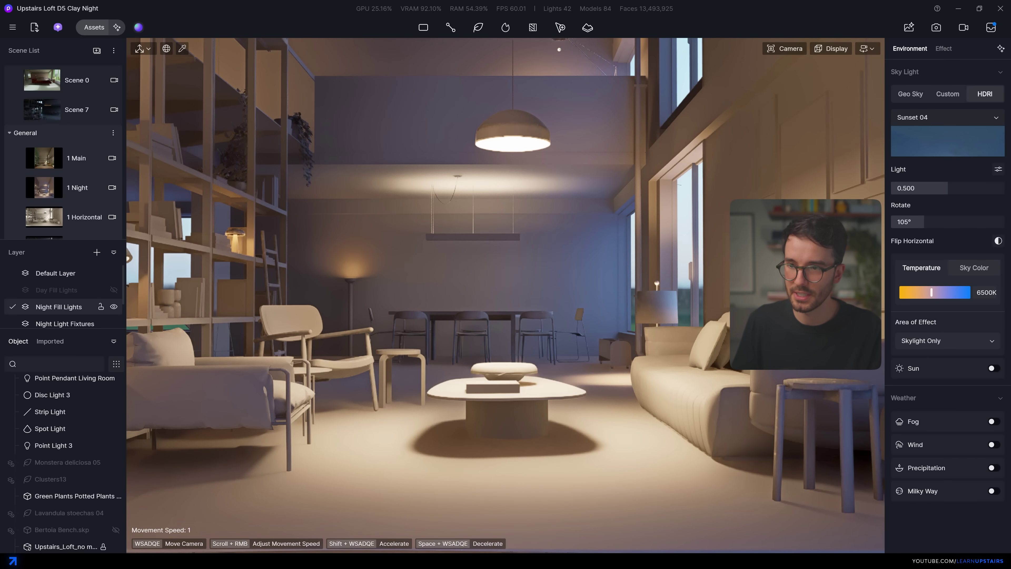
left_click(60, 418)
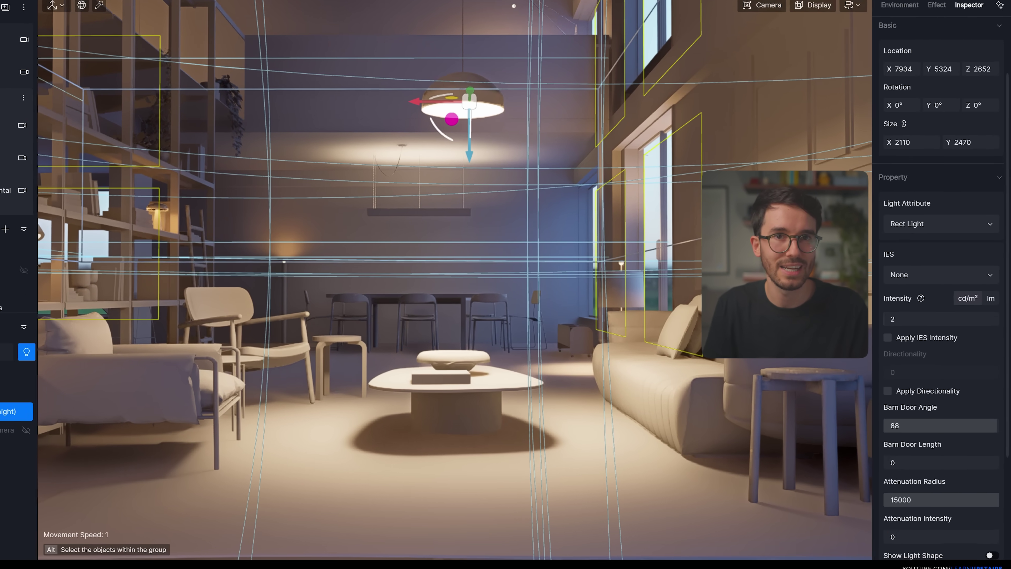
Toggle Night Light Fixtures off and back on, then enable the Night Fill Lights layer.
scroll(948, 358, "down", 3)
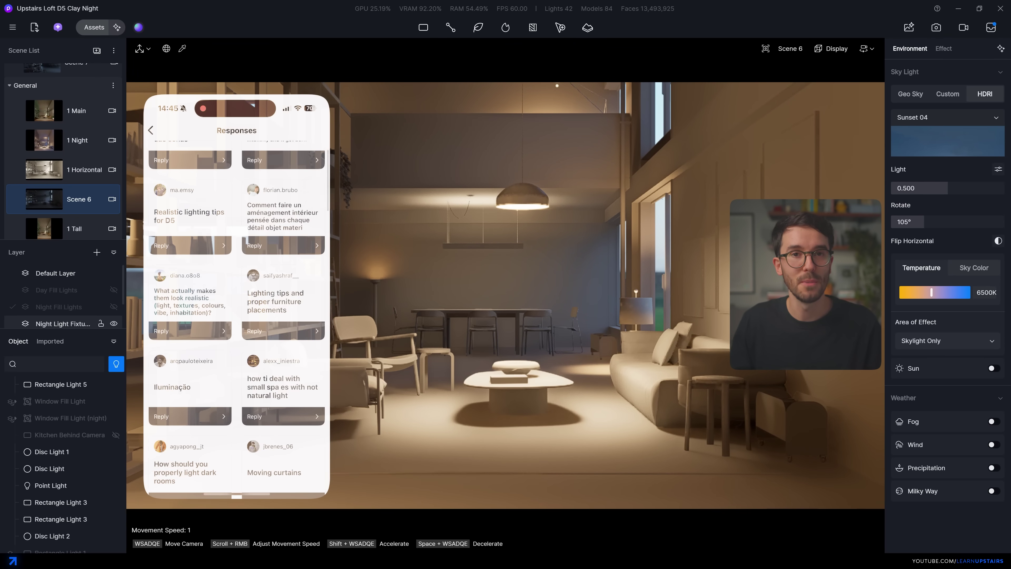
left_click(114, 324)
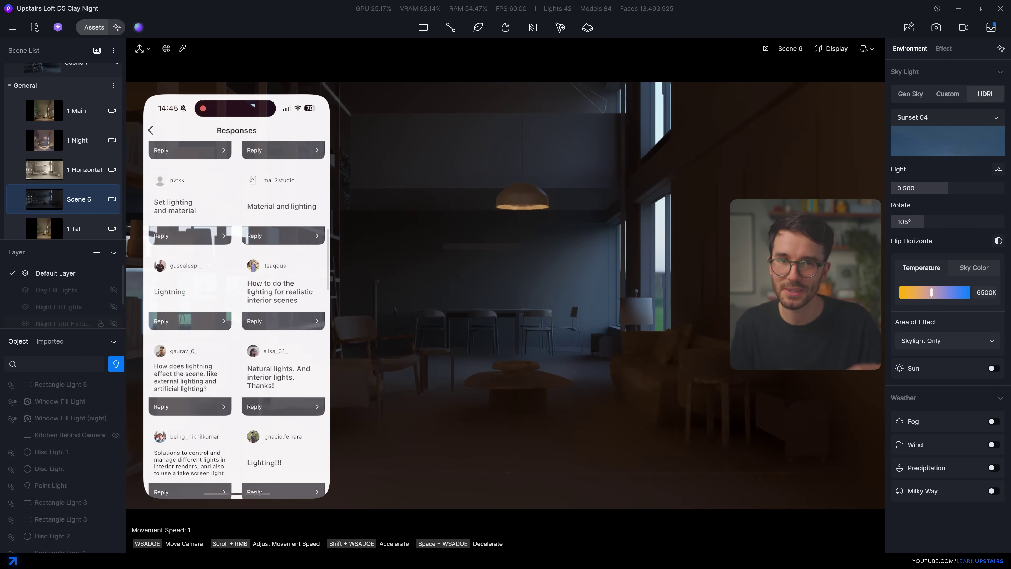
left_click(114, 323)
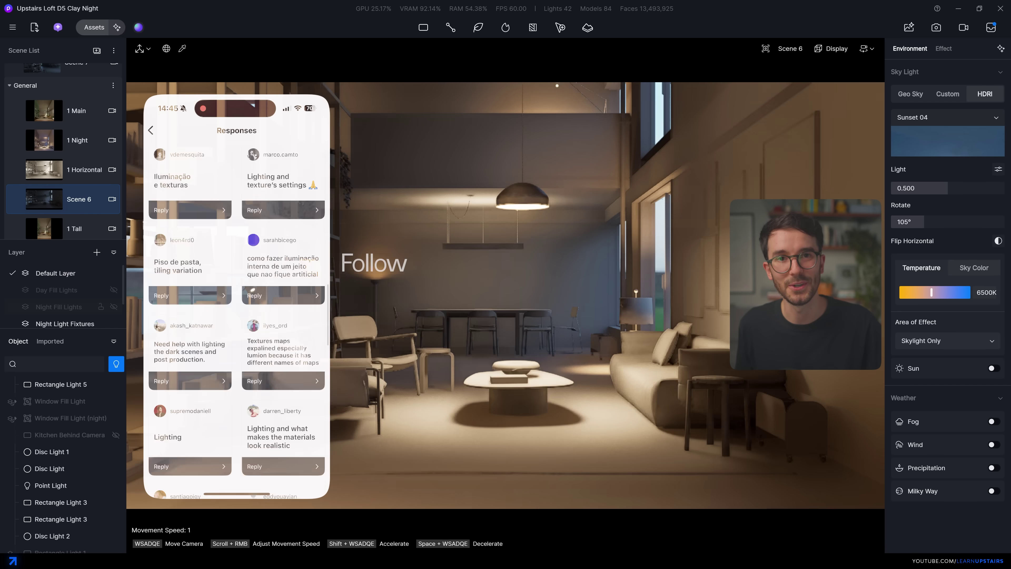
left_click(114, 306)
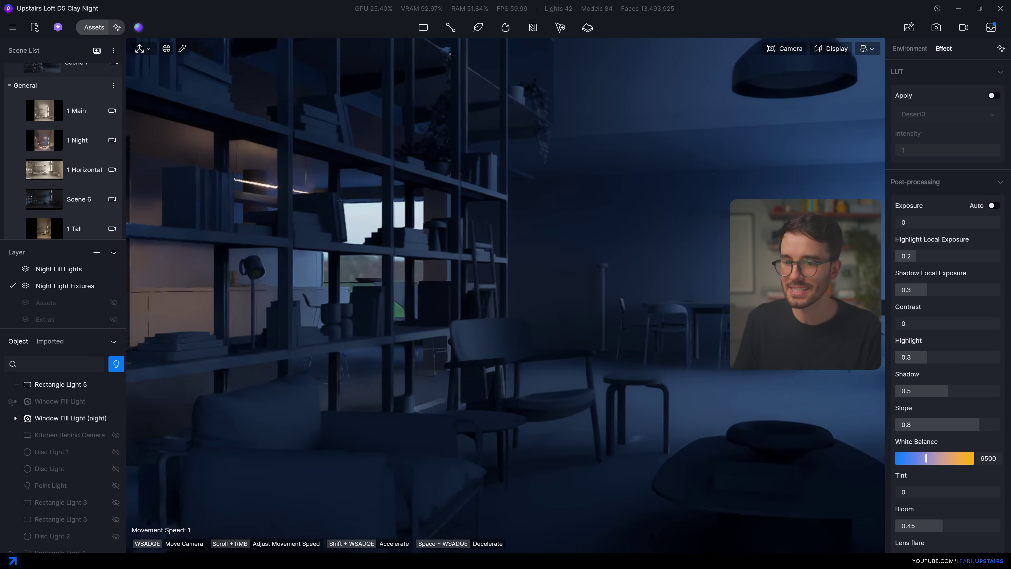
Move up to the bookshelf and unhide Disc Light 1 inside the desk lamp.
key("w")
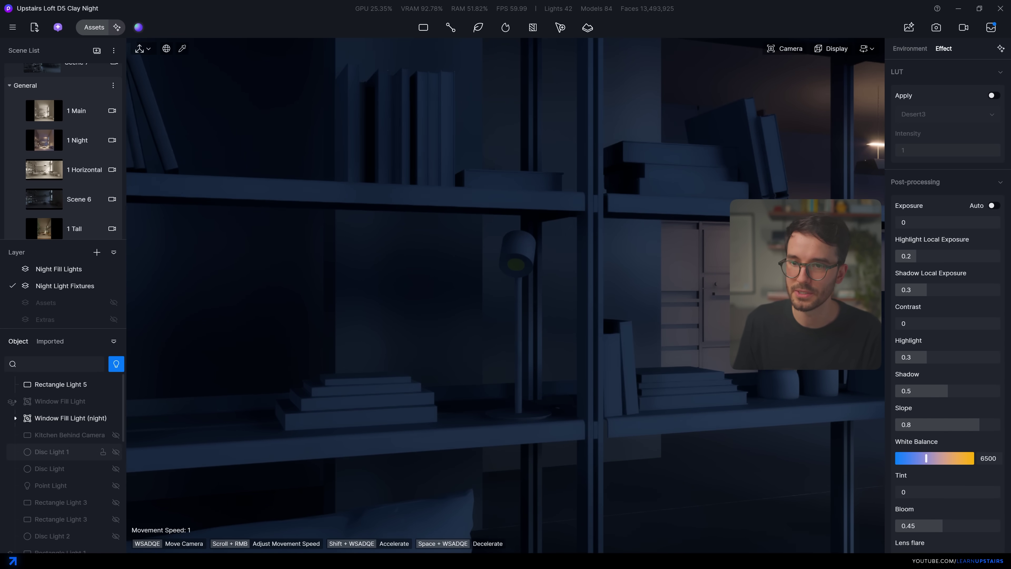
left_click(116, 451)
left_click(59, 452)
key("s")
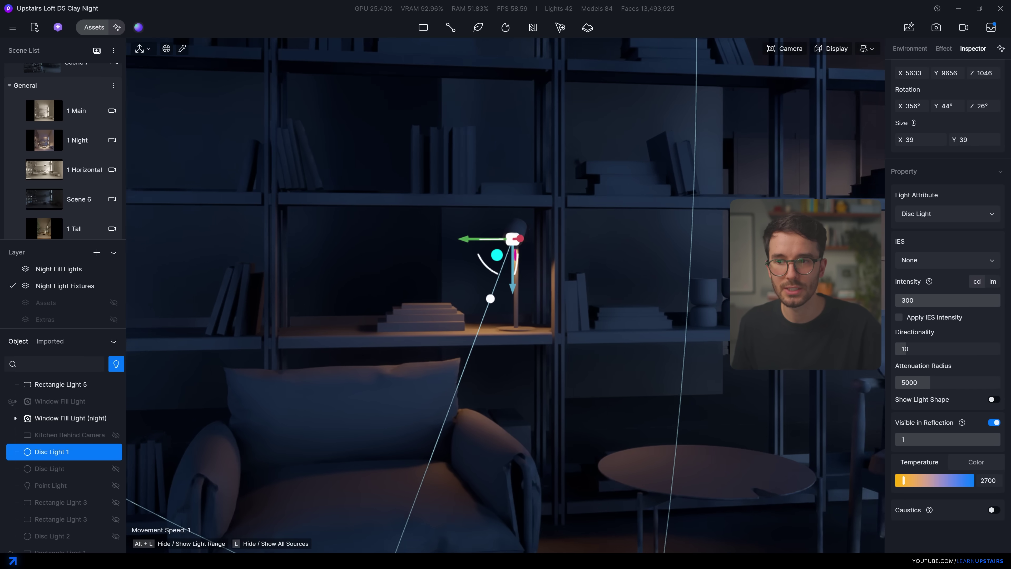
Select the lamp head to review its Emissive material.
left_click(518, 236)
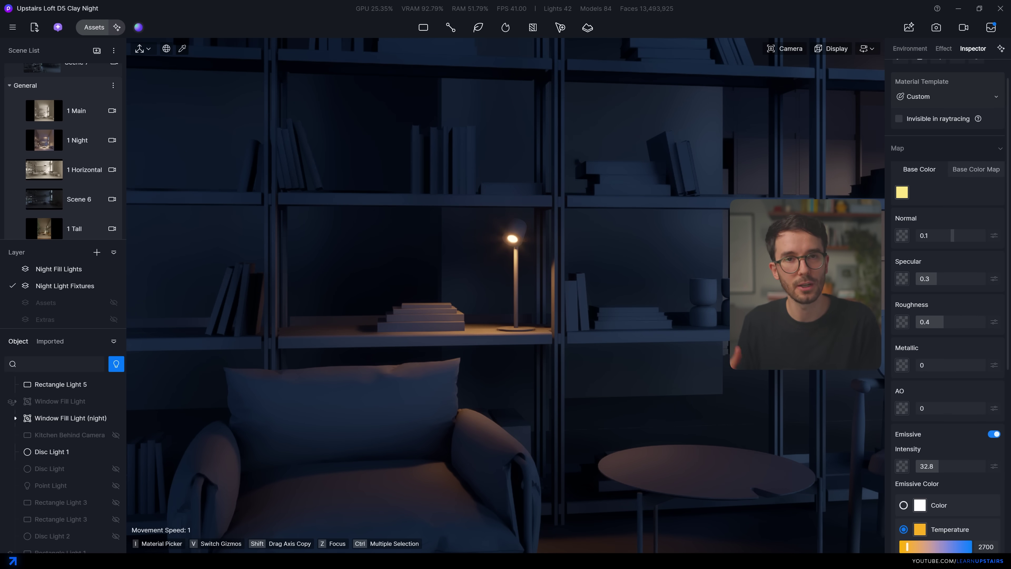
key("Escape")
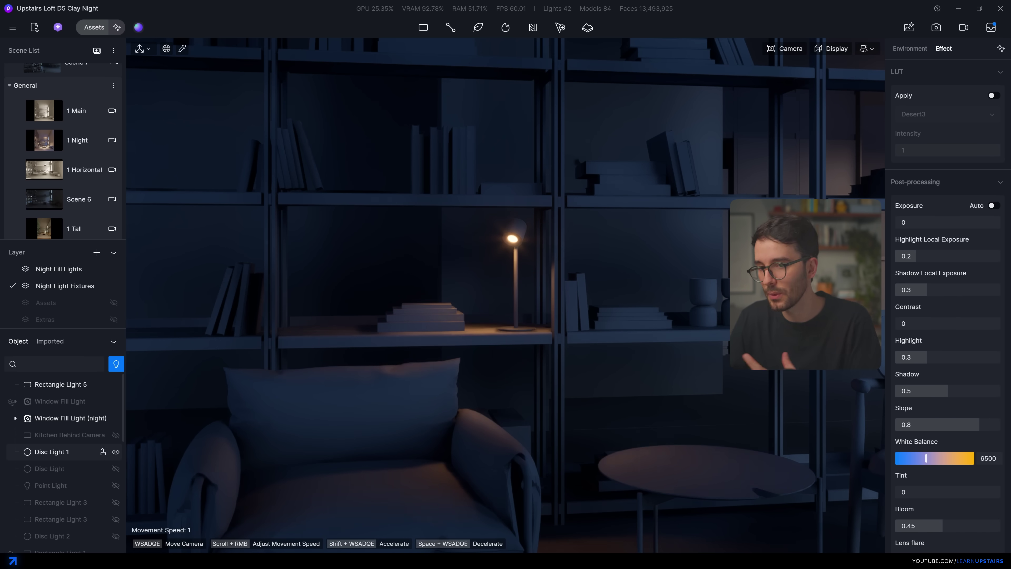
left_click(517, 235)
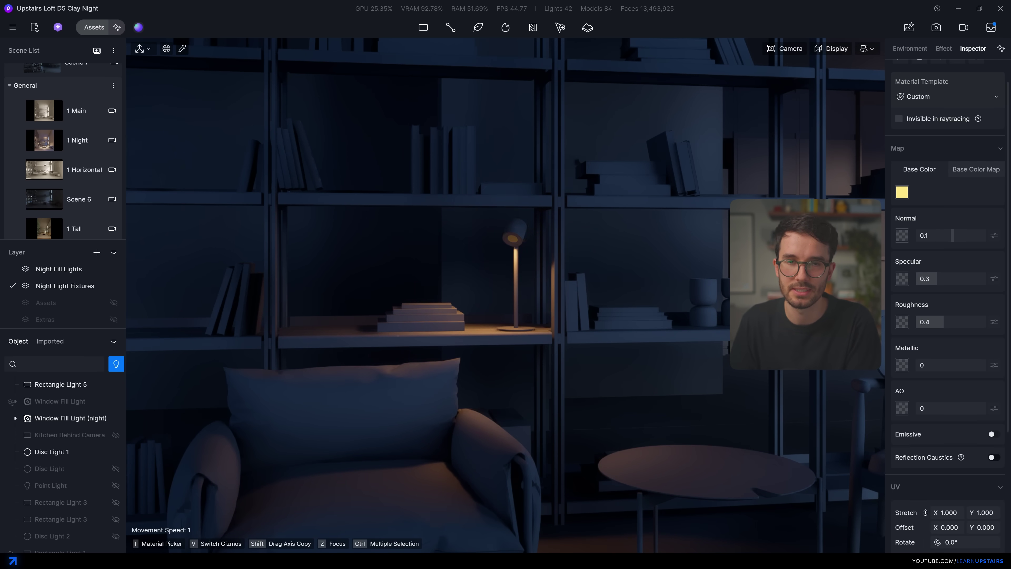
key("Escape")
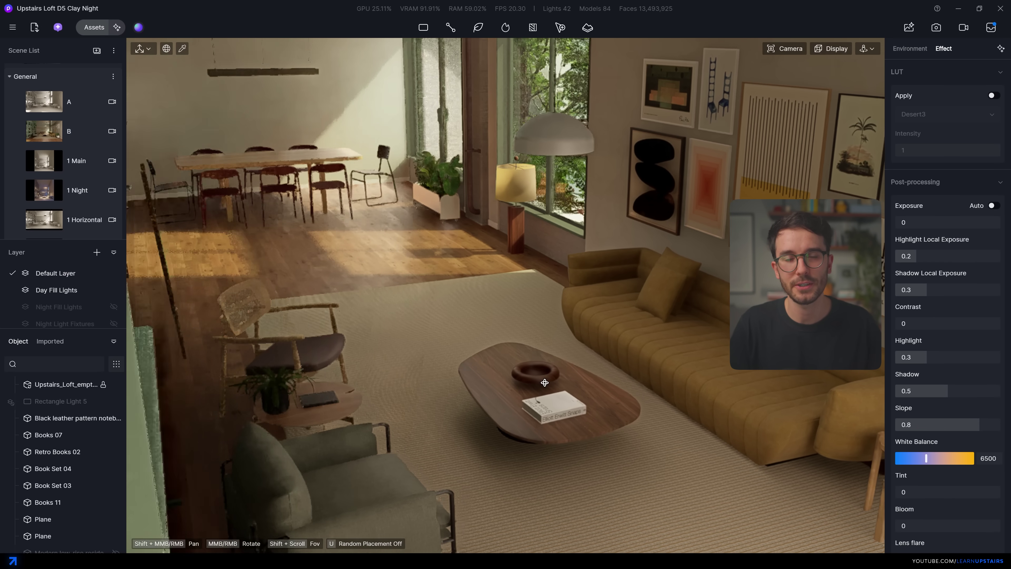
Fly the camera past the coffee table up close to the stacked vases.
right_click_drag(590, 379, 545, 383)
key("a")
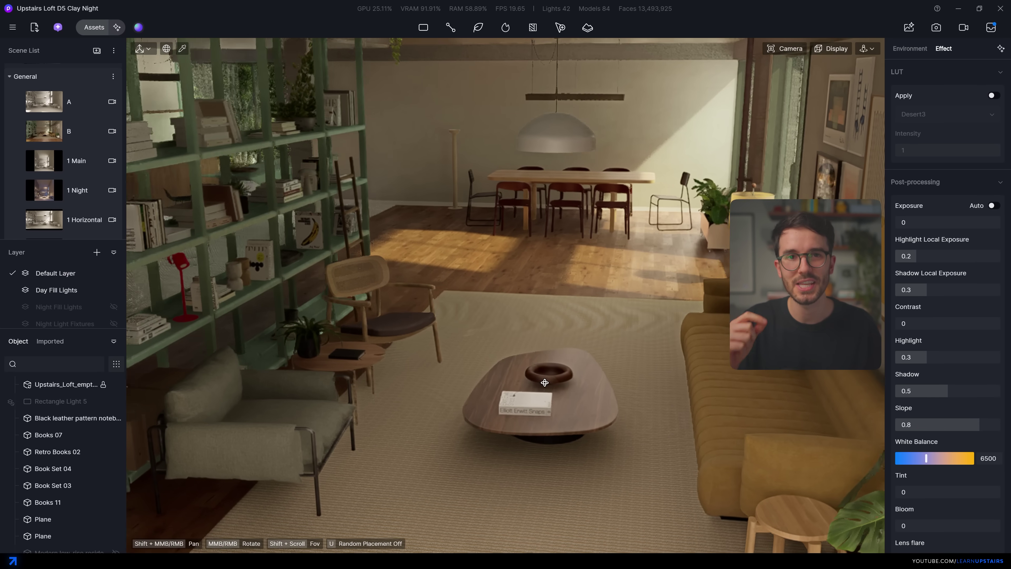
key("w")
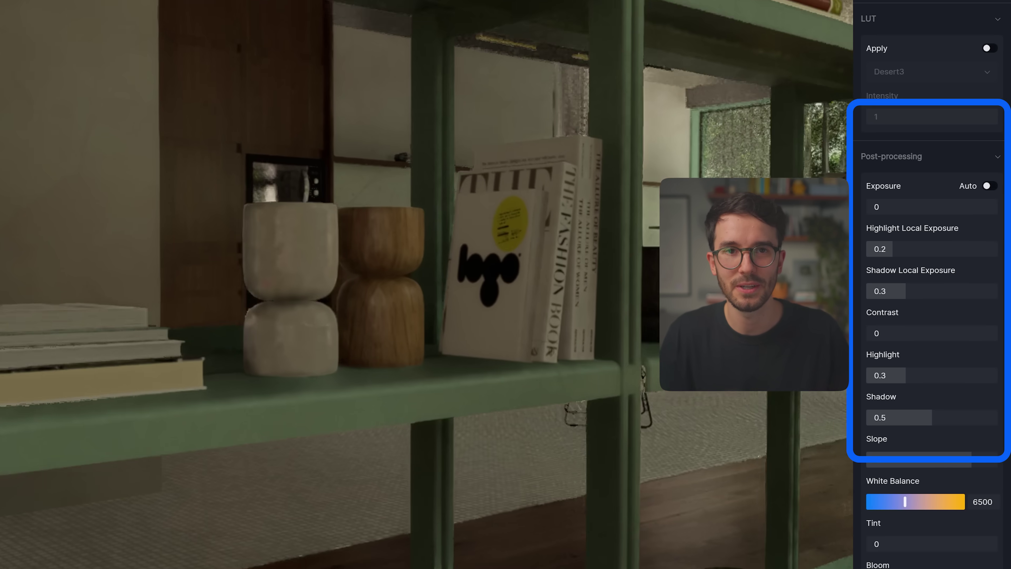
key("w")
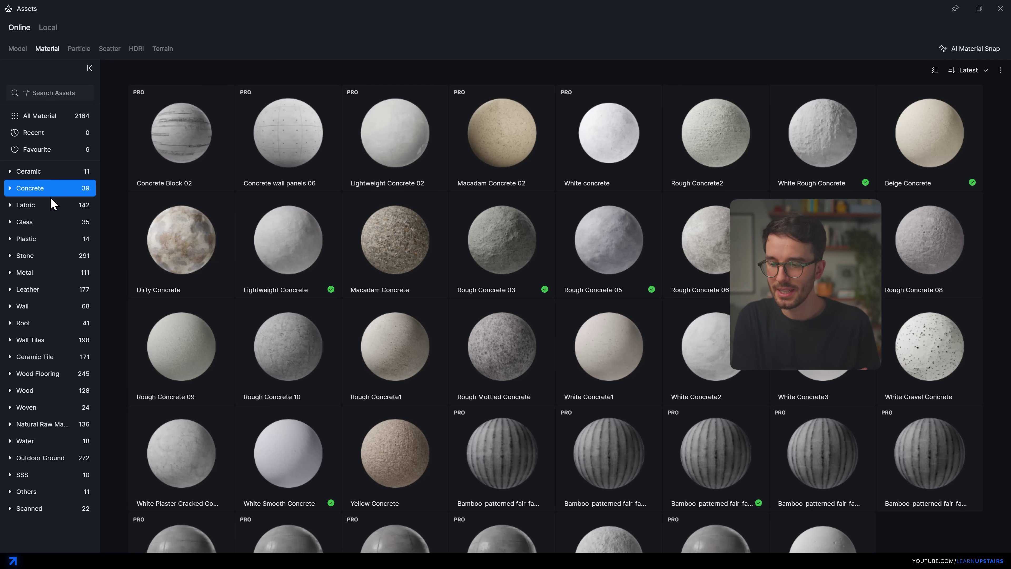
Browse the D5 library's Fabric materials, then Glass, then one more material category.
left_click(52, 204)
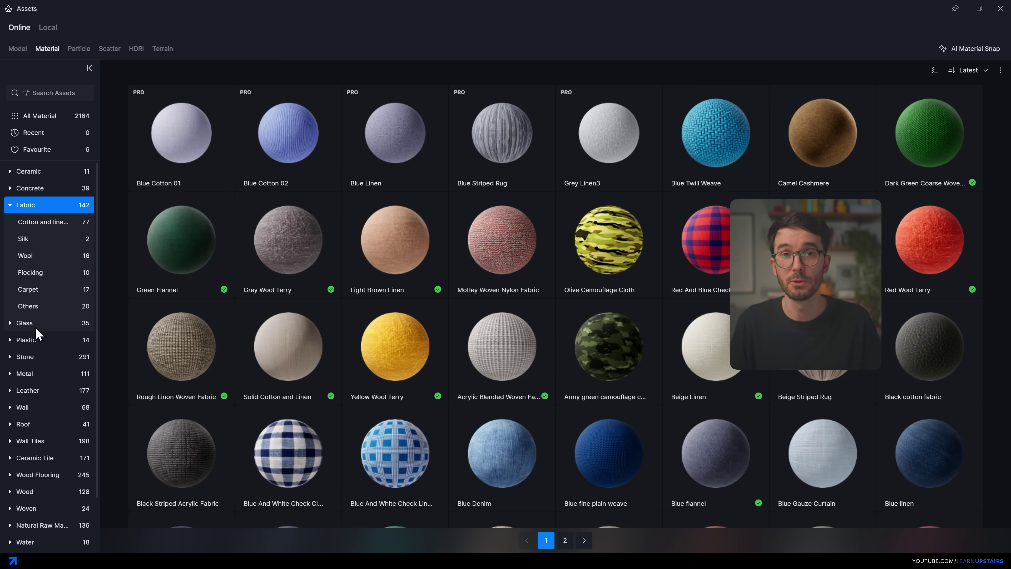
left_click(36, 328)
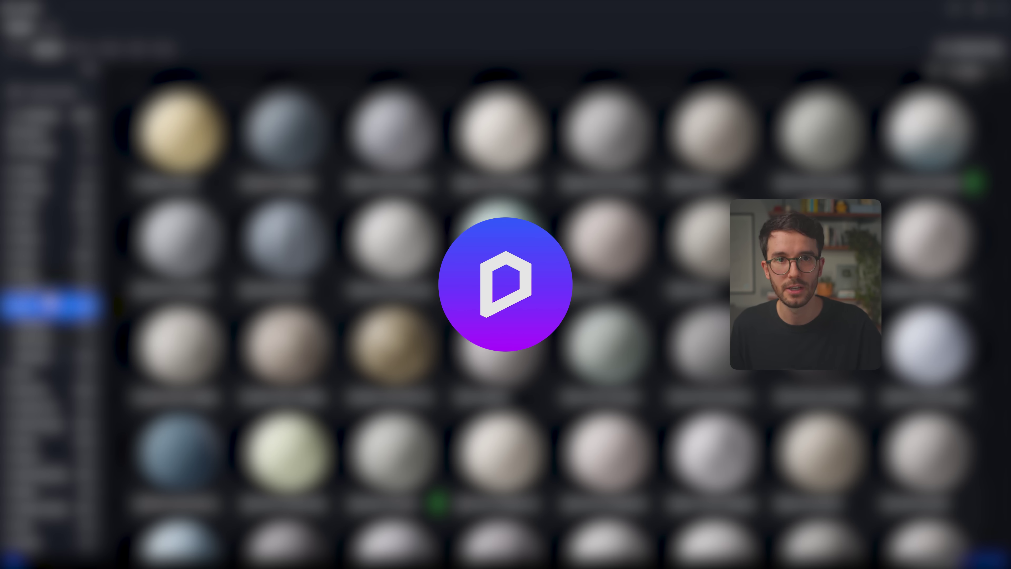
left_click(50, 271)
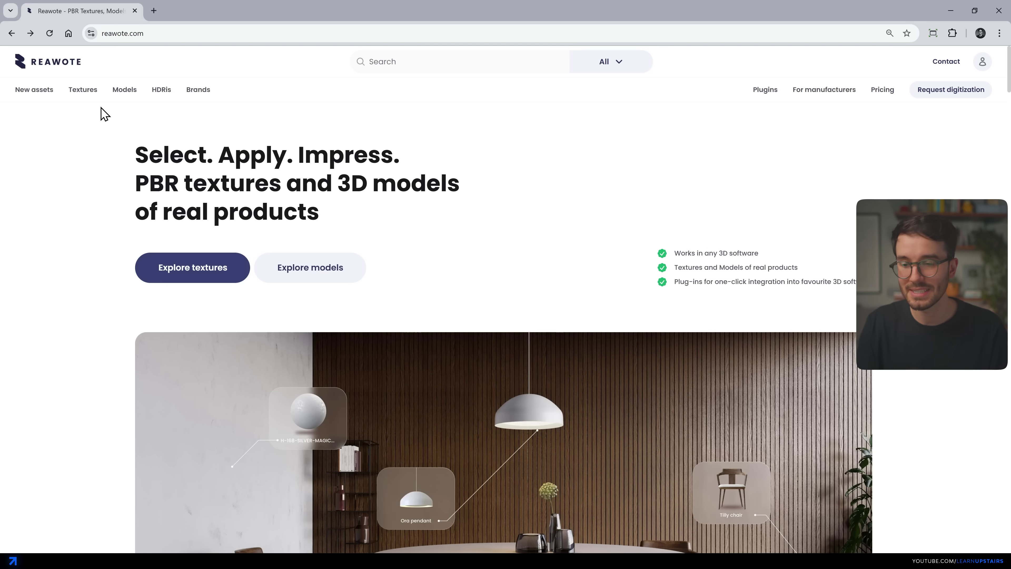
Open Reawote's Textures catalogue and highlight its 5549 texture result count.
scroll(848, 180, "down", 4)
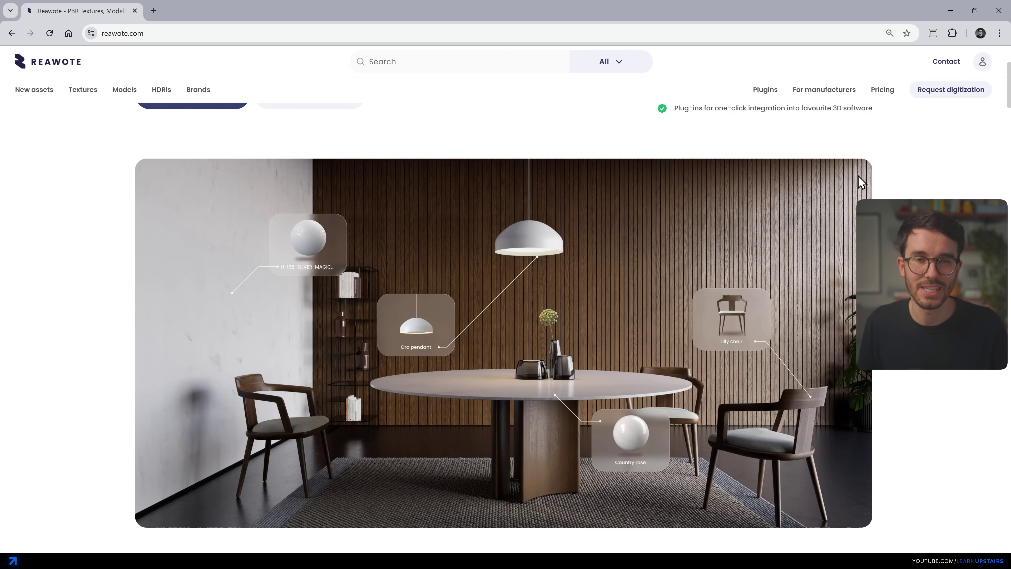
scroll(859, 176, "up", 4)
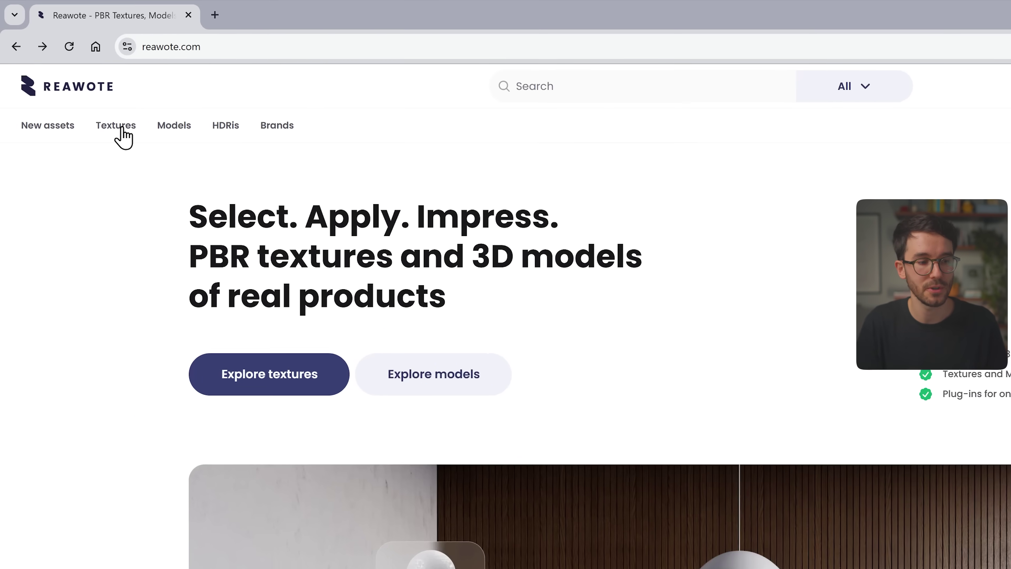
left_click(83, 90)
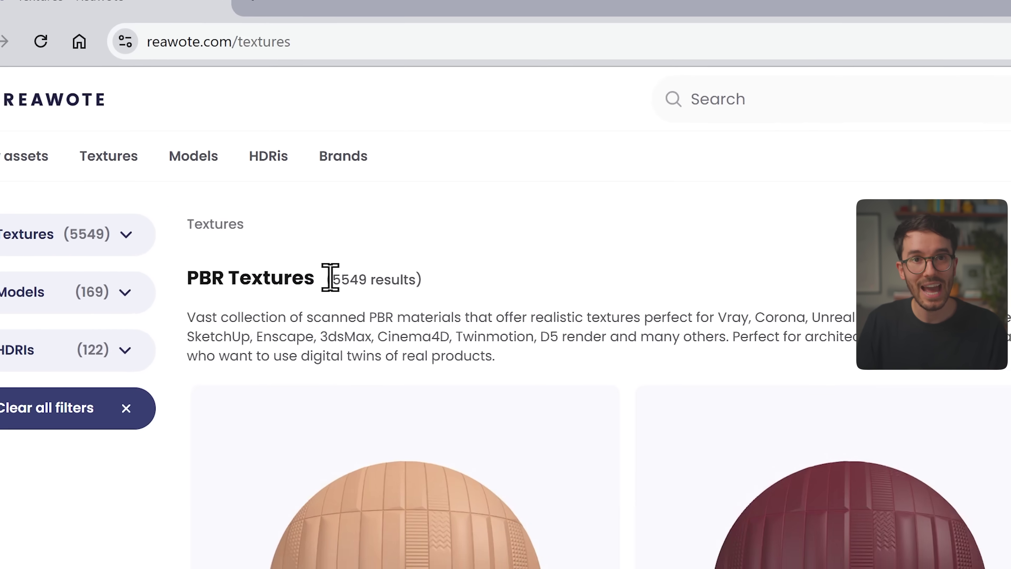
left_click_drag(289, 225, 312, 226)
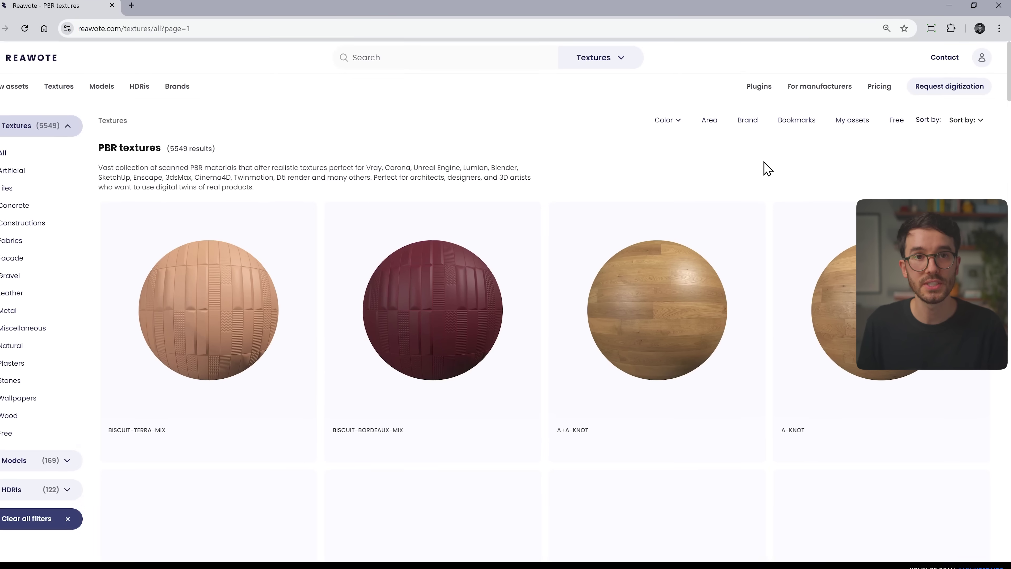
Filter the Reawote textures to the 33 Free ones and scroll through the grid.
left_click(814, 111)
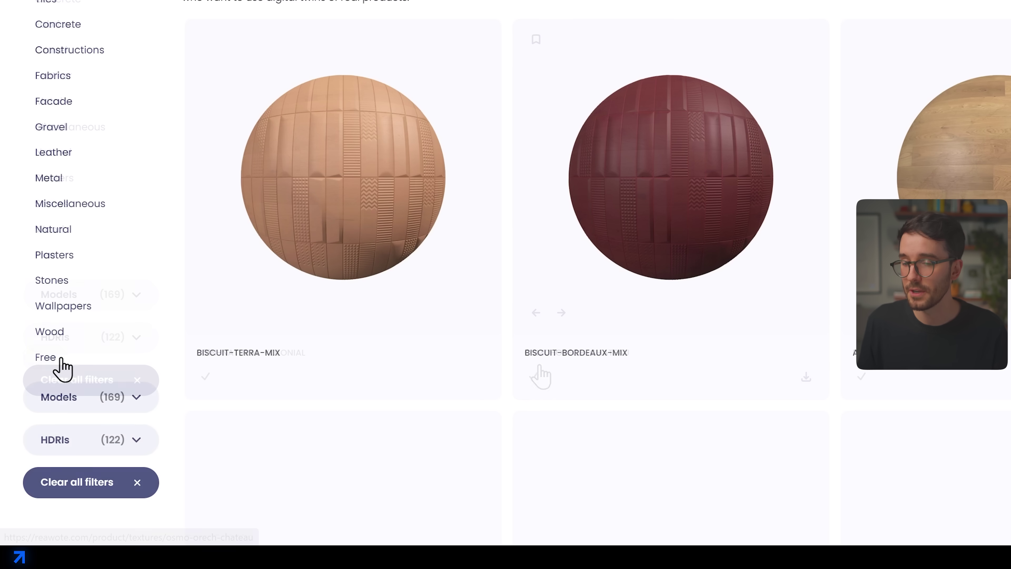
left_click(47, 359)
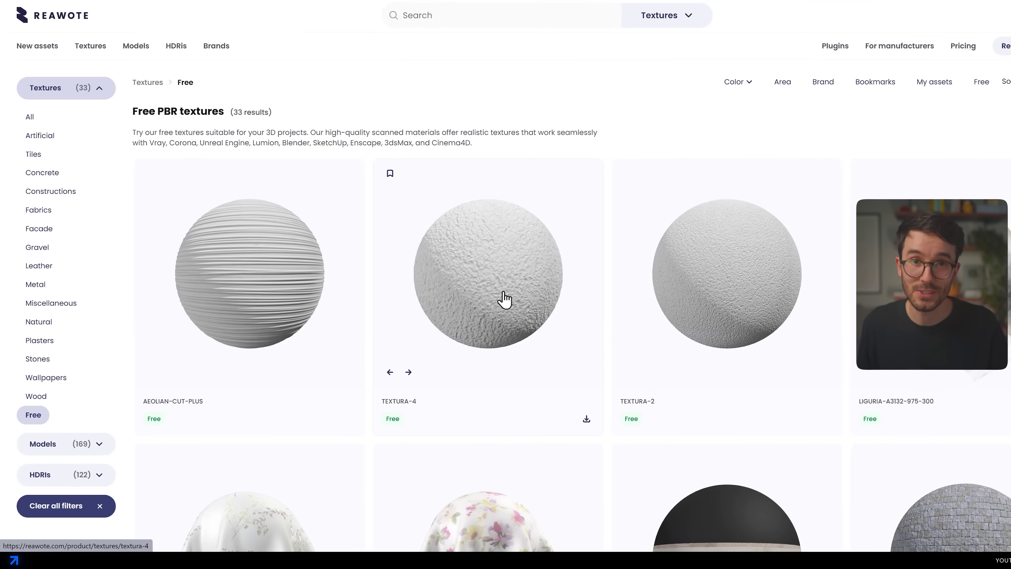
scroll(505, 311, "down", 5)
scroll(517, 344, "down", 10)
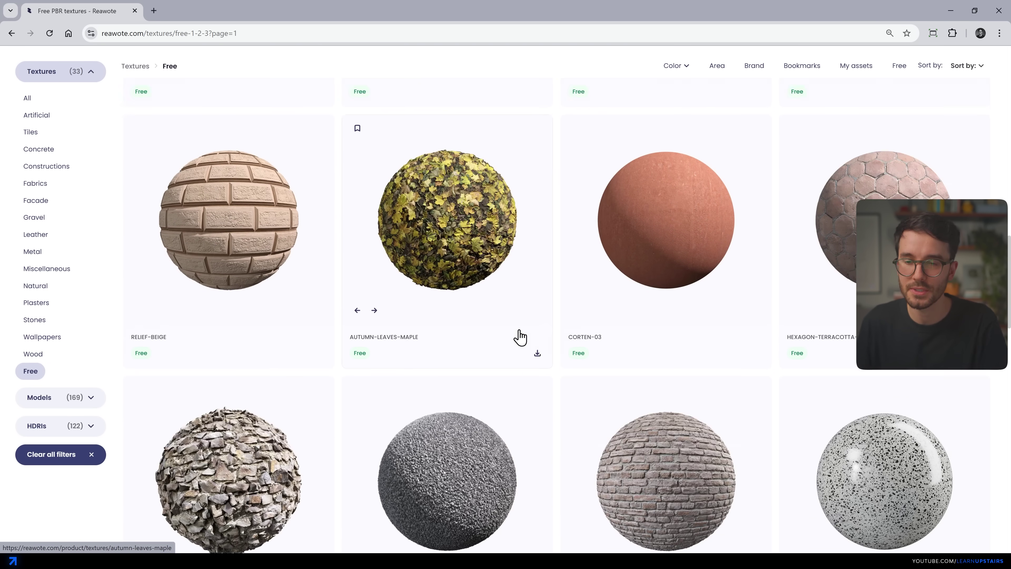
scroll(520, 337, "down", 1)
scroll(522, 337, "down", 2)
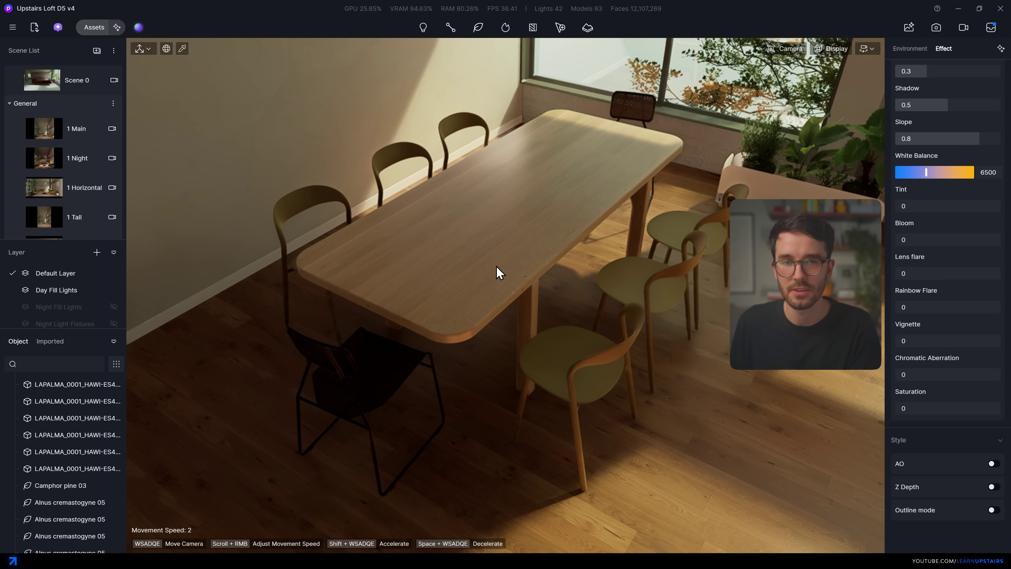
Select the chair behind the dining table, slide it sideways and rotate it a few degrees.
left_click(559, 452)
left_click(653, 359)
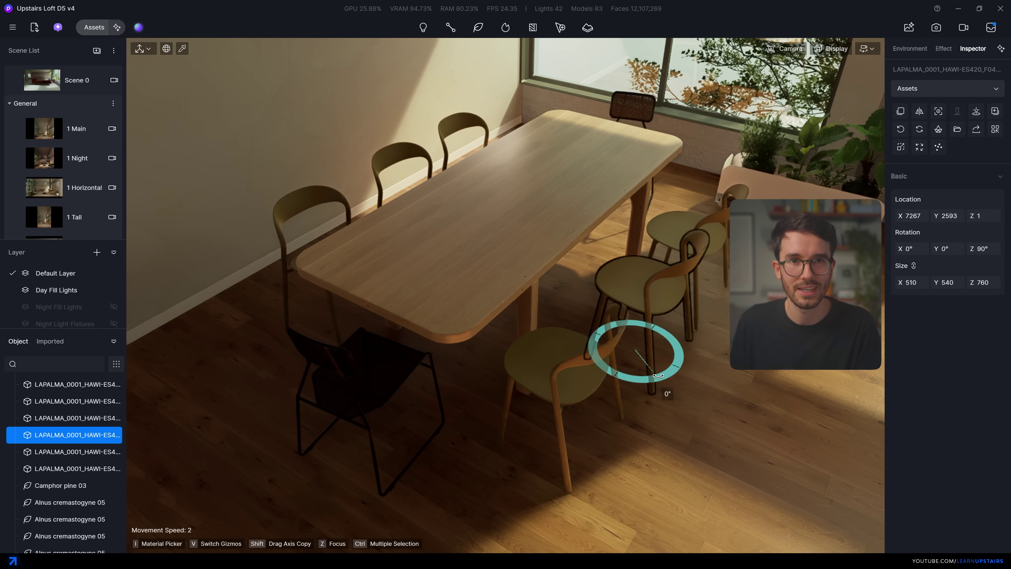
left_click(691, 315)
left_click(404, 183)
left_click_drag(440, 293, 507, 238)
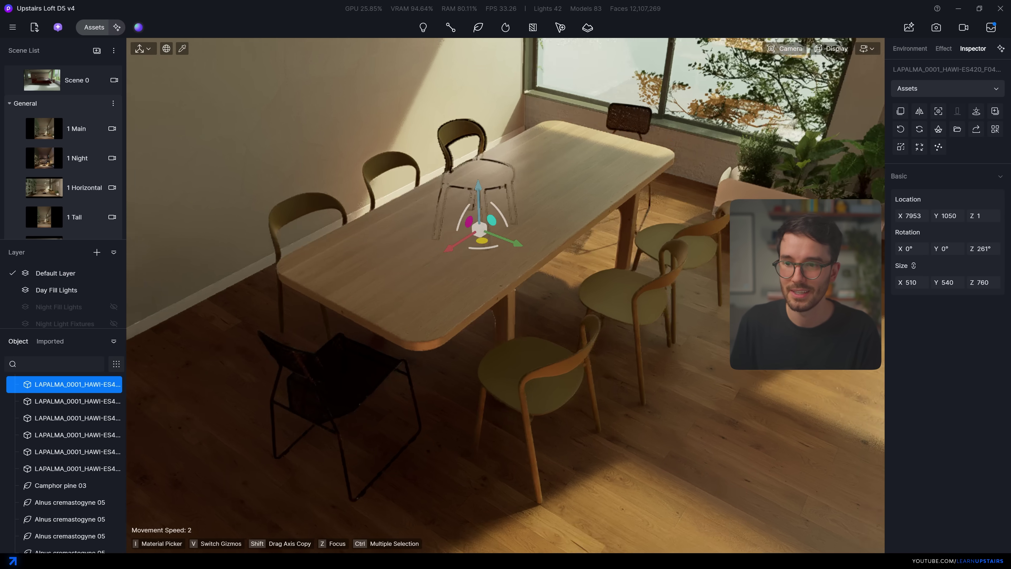
right_click_drag(507, 238, 488, 201)
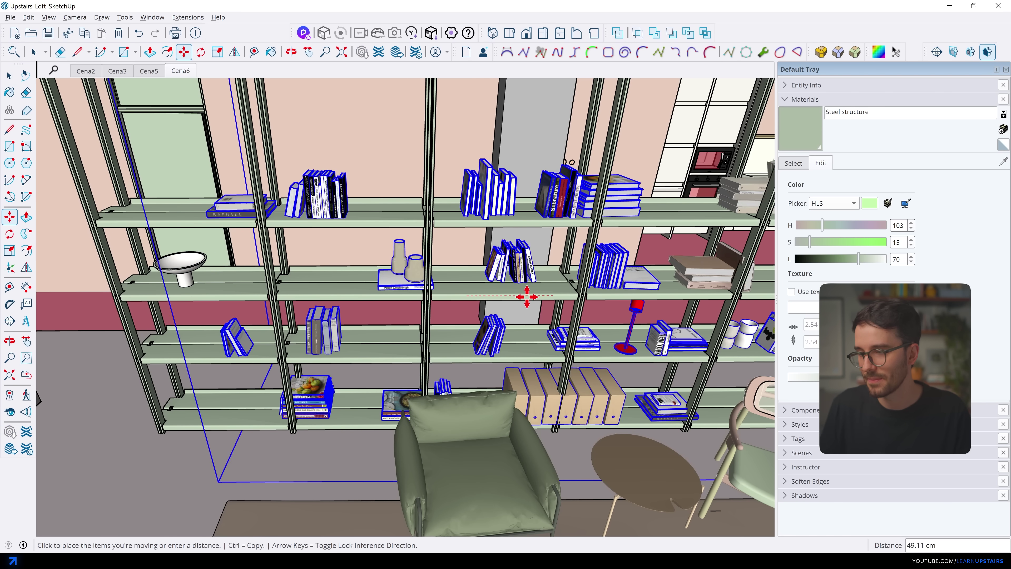
Drop the books further left on the shelves, deselect them, and orbit around the shelving unit.
left_click(467, 298)
key("space")
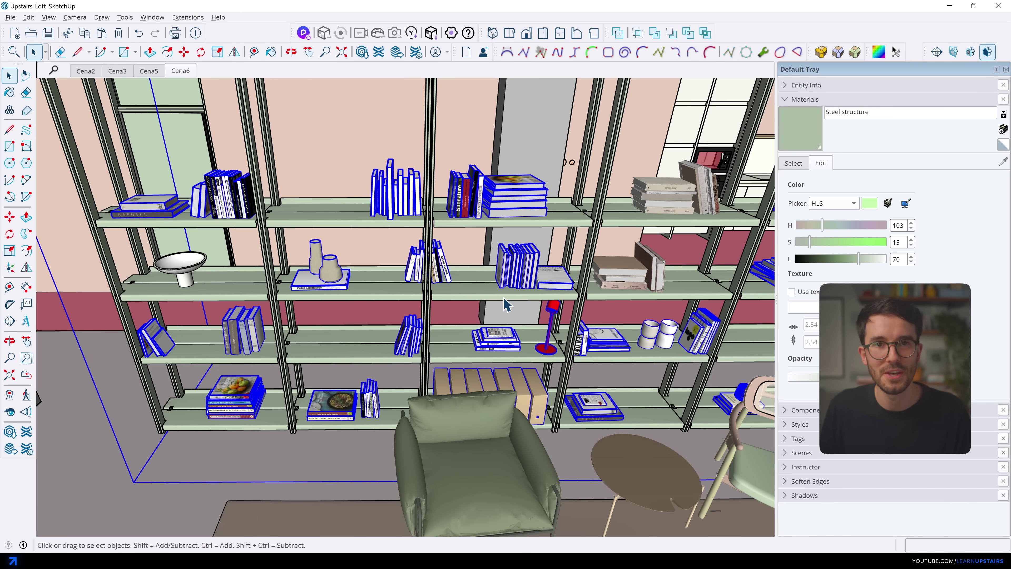
key("Escape")
middle_click_drag(482, 321, 235, 330)
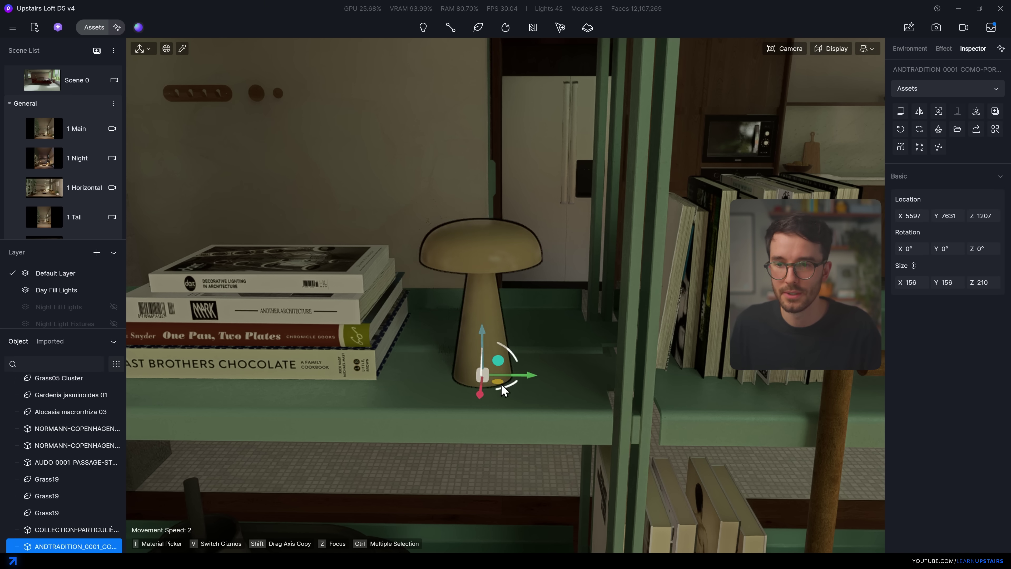
Deselect the shelf lamp, fly in toward the dining pendant lamp, then back out to a wide loft view.
left_click(501, 383)
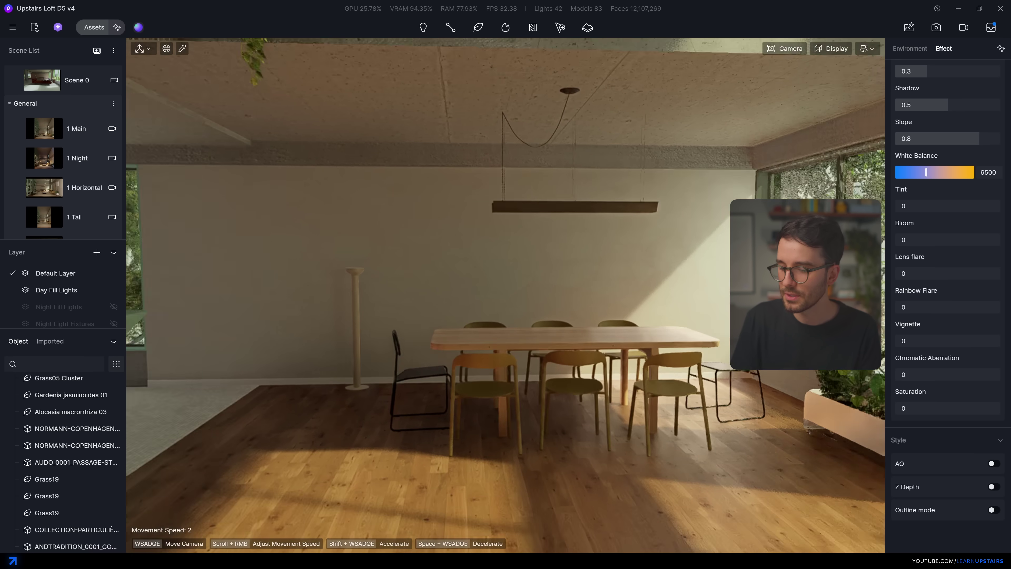
key("w")
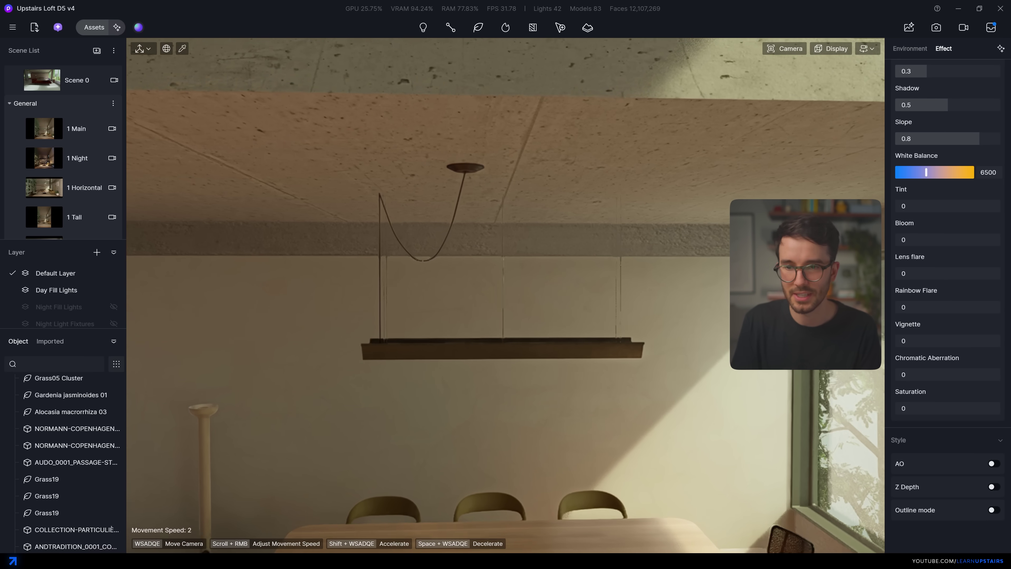
key("w")
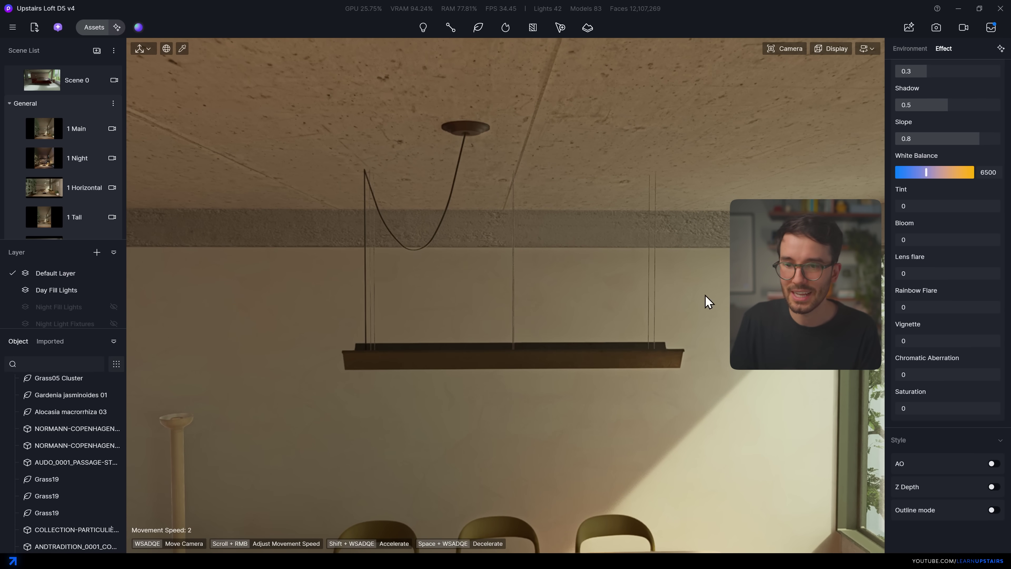
key("s")
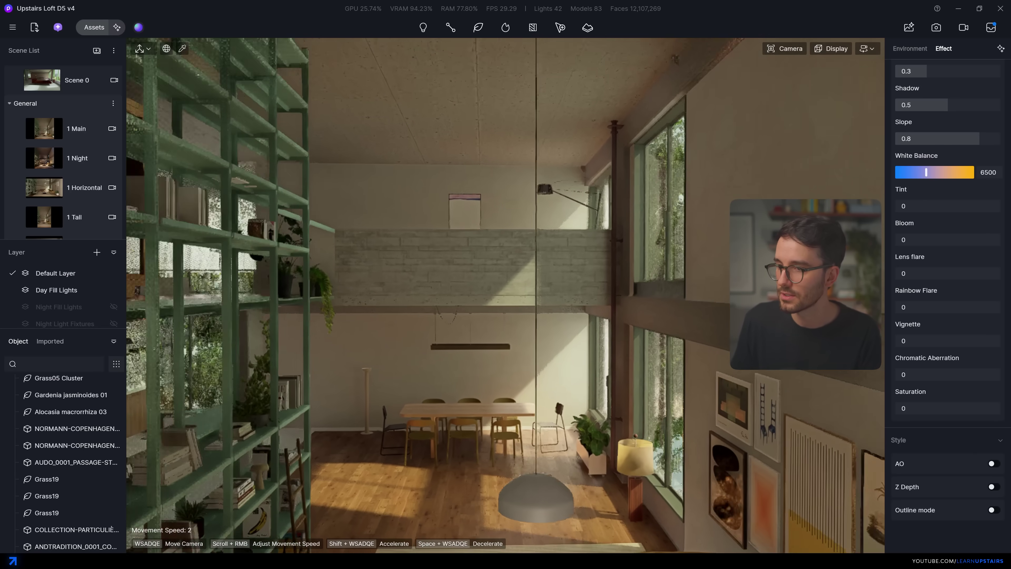
key("s")
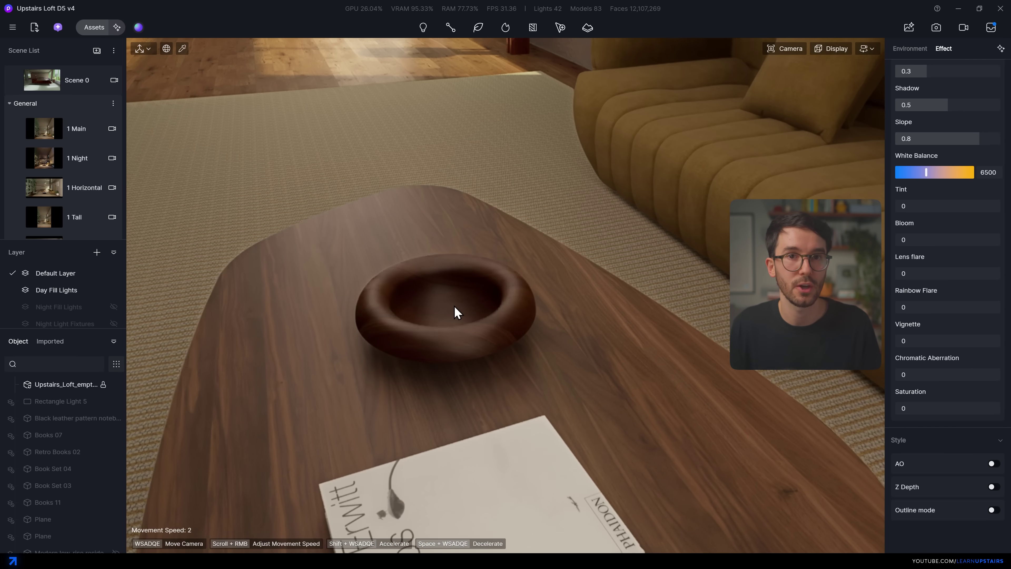
Rotate the book on the low side table 90 degrees on the tabletop plane.
left_click_drag(458, 312, 556, 325)
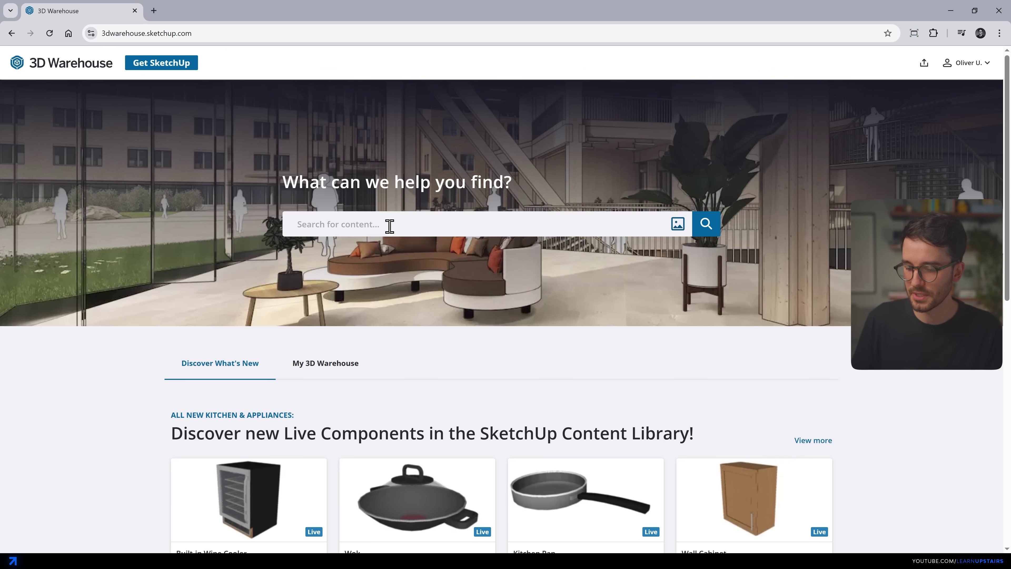
Search Reawote models for 'bola', filter to Free, and open the HAWI-ES420 chair page.
type("bola")
key("Return")
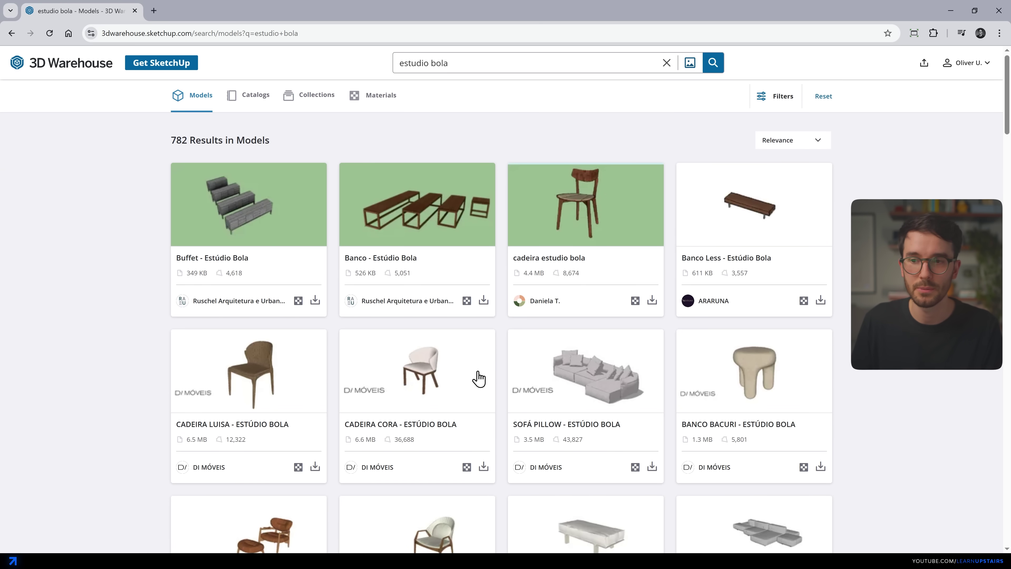
scroll(501, 331, "down", 12)
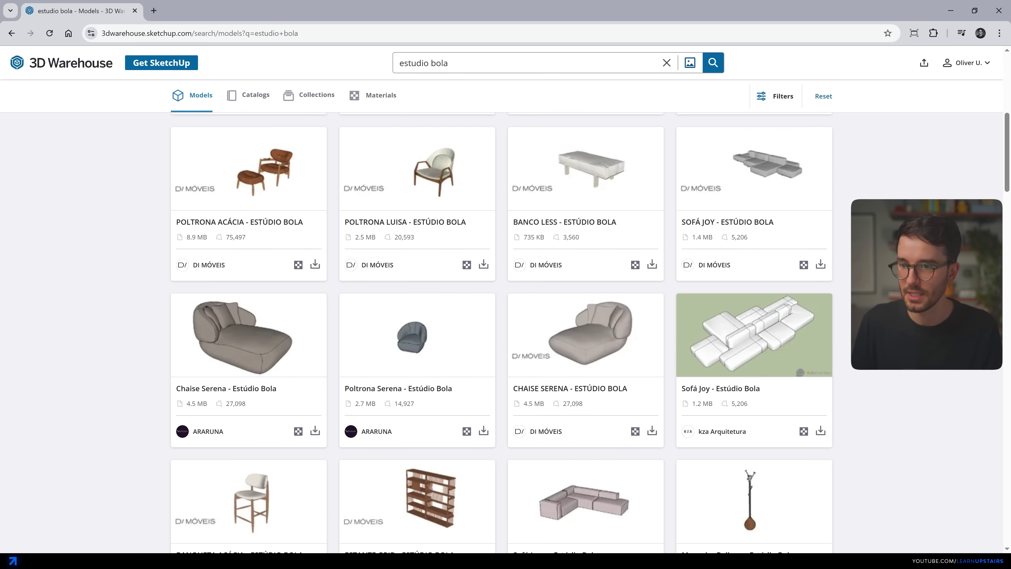
scroll(502, 333, "down", 12)
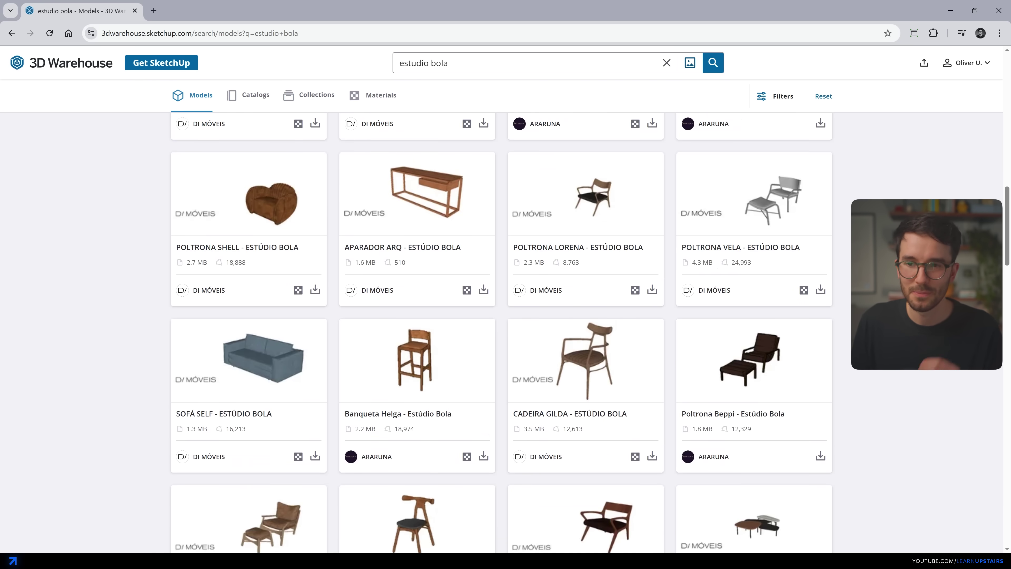
scroll(502, 332, "down", 1)
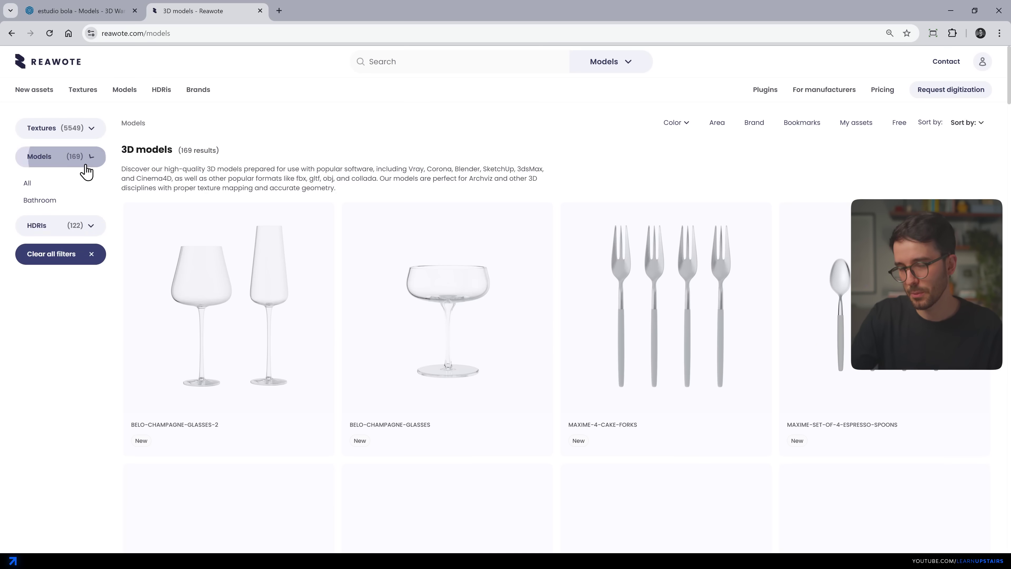
left_click(39, 353)
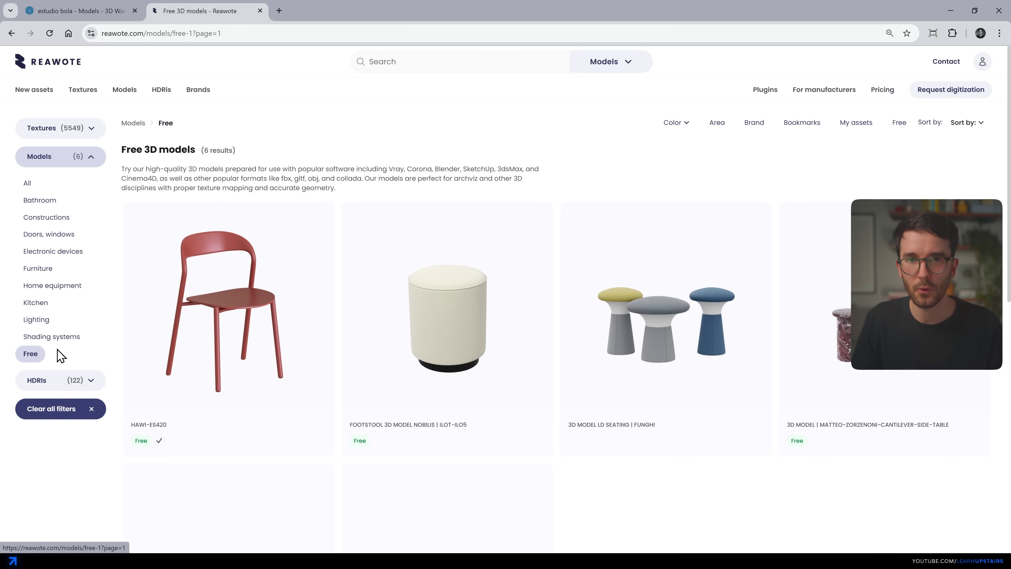
left_click(236, 320)
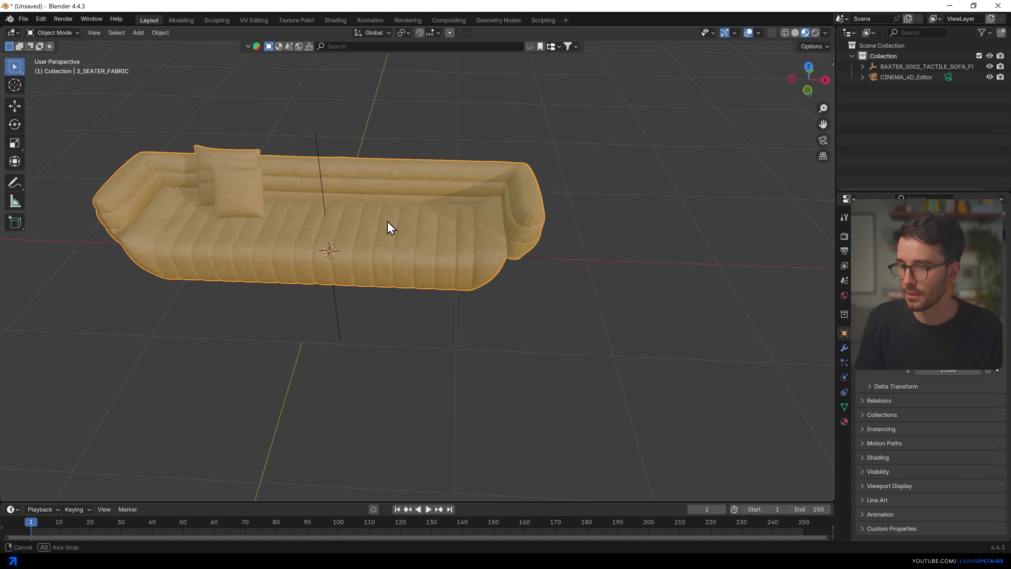
Orbit the downloaded sofa in Blender and inspect its mesh density in edit mode.
middle_click_drag(389, 226, 326, 215)
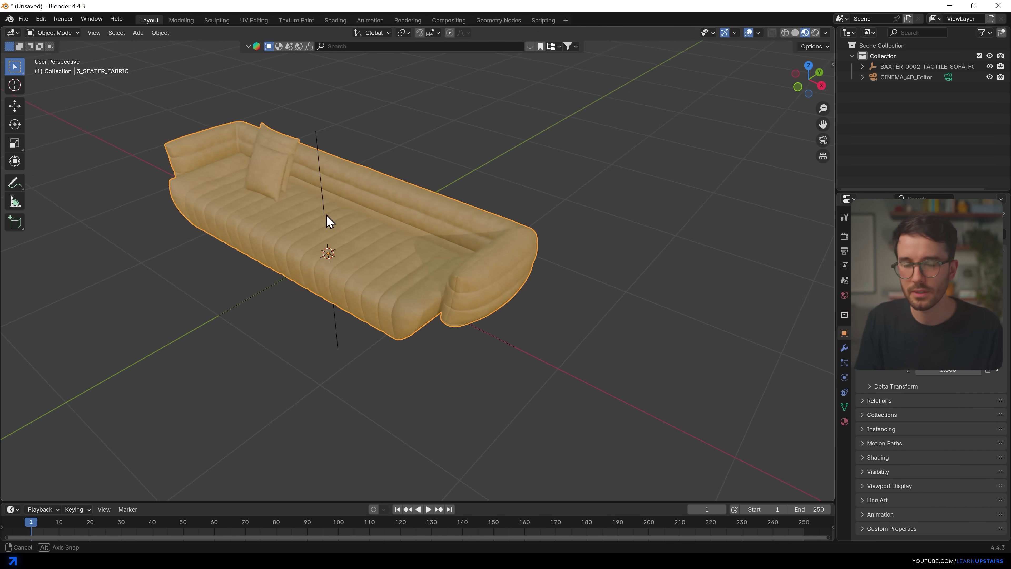
key("Tab")
scroll(402, 313, "up", 10)
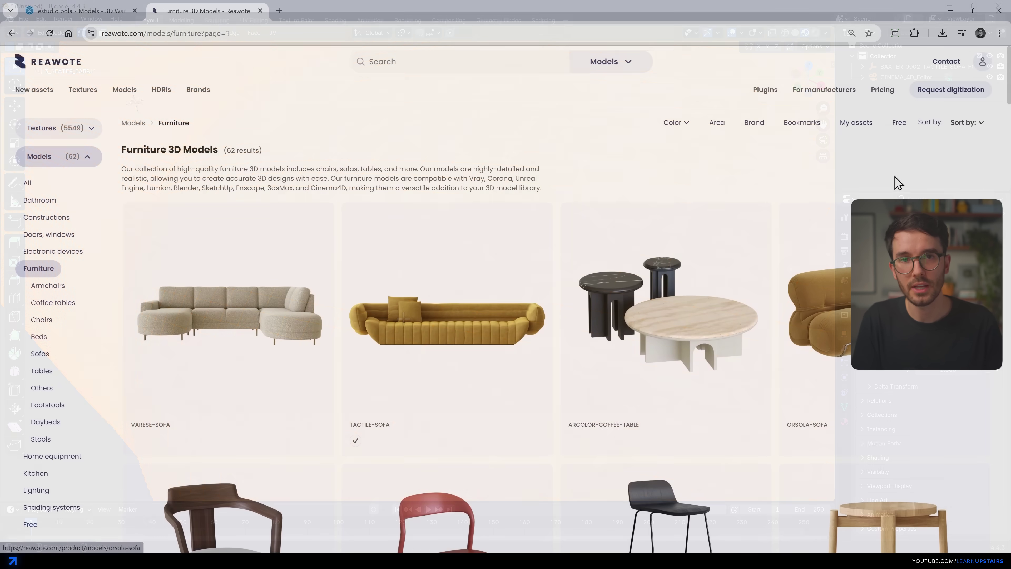
scroll(903, 181, "down", 5)
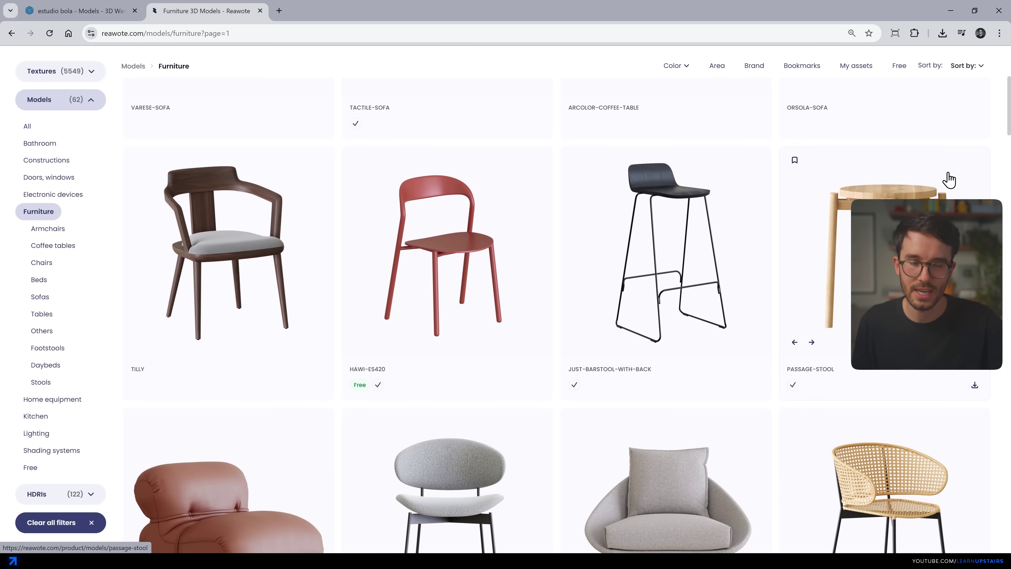
Open the GLISS-921 page, then download the TACTILE-SOFA model with Fbx as the format.
scroll(949, 180, "down", 5)
scroll(949, 181, "down", 4)
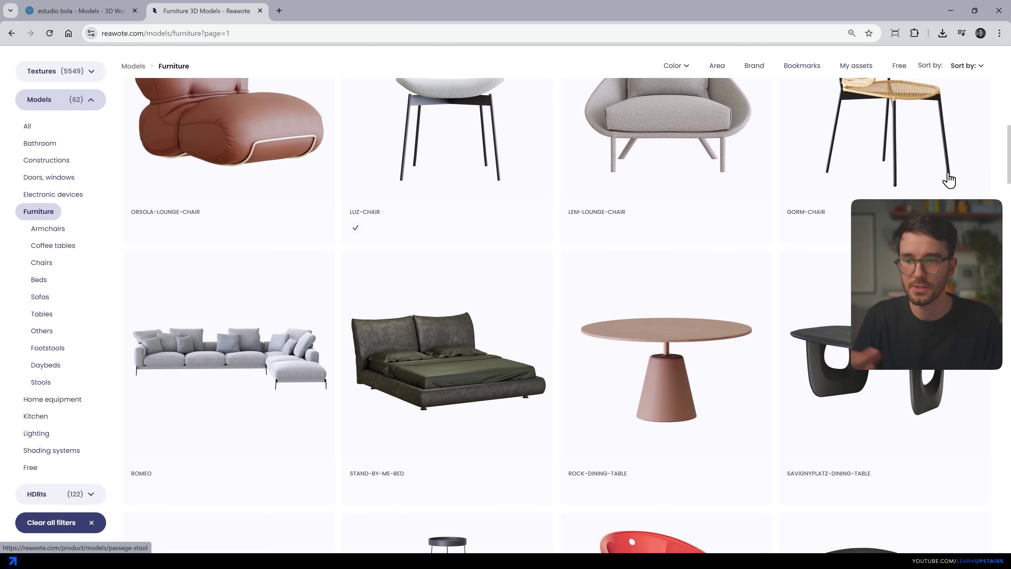
scroll(950, 180, "down", 8)
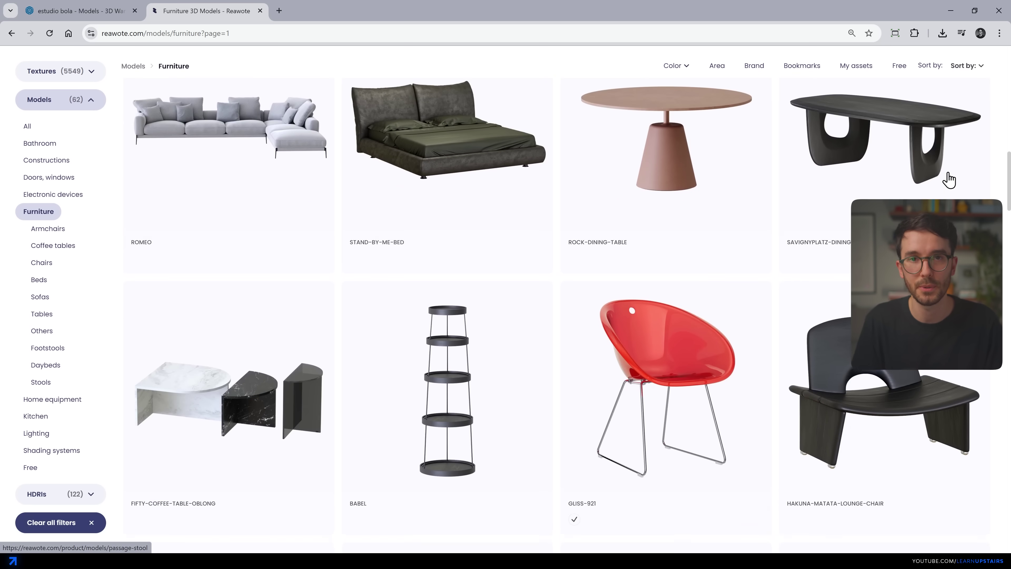
left_click(654, 251)
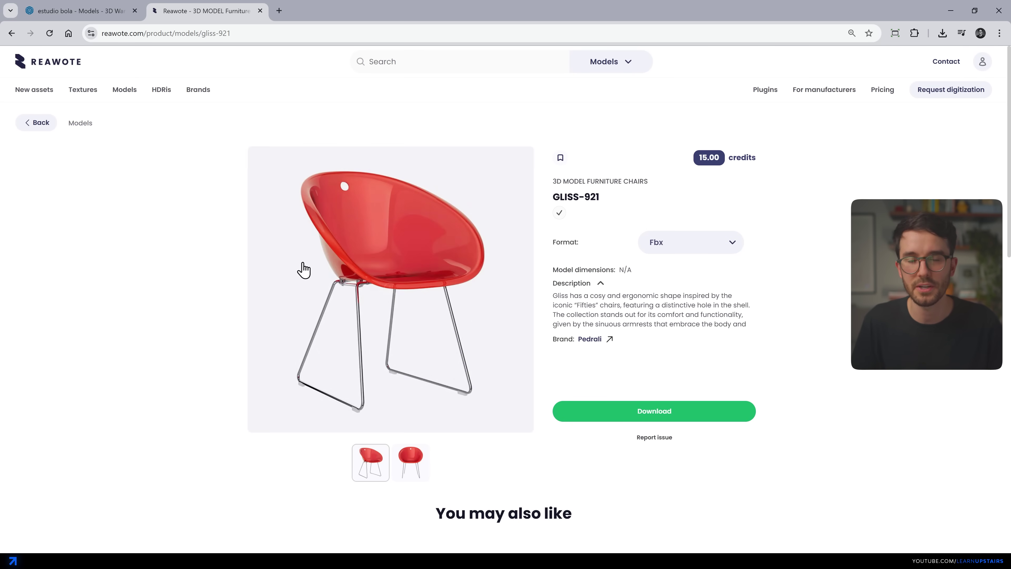
left_click_drag(553, 339, 563, 339)
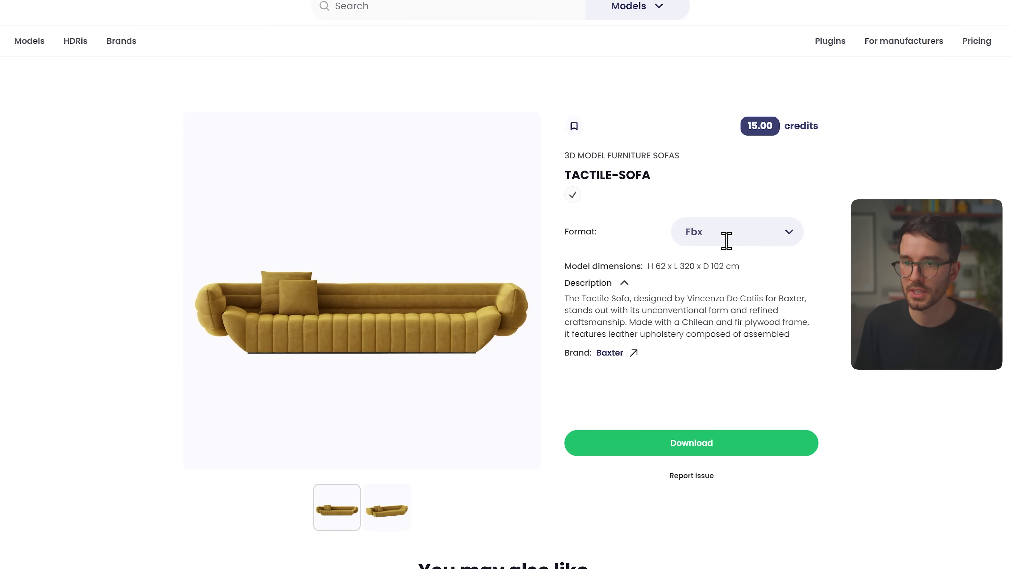
left_click(727, 241)
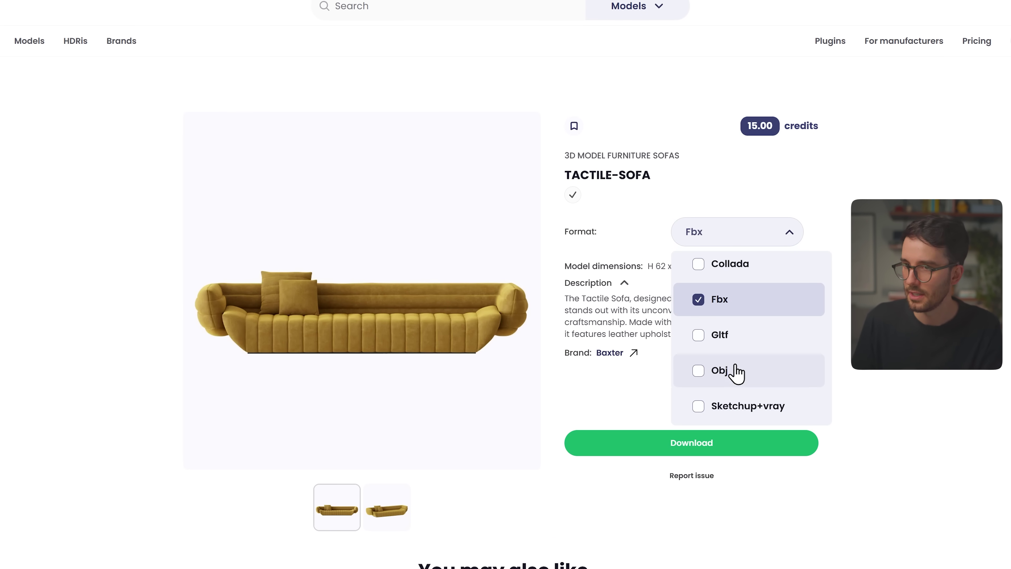
left_click(790, 307)
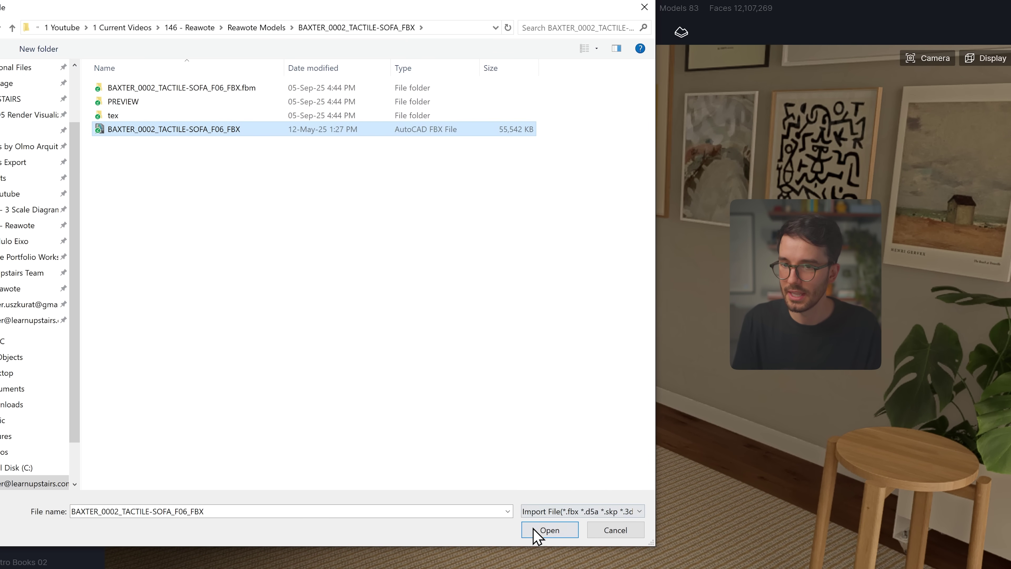
Import the BAXTER TACTILE-SOFA fbx, place it by the wall, and select it to view its fabric material.
left_click(535, 530)
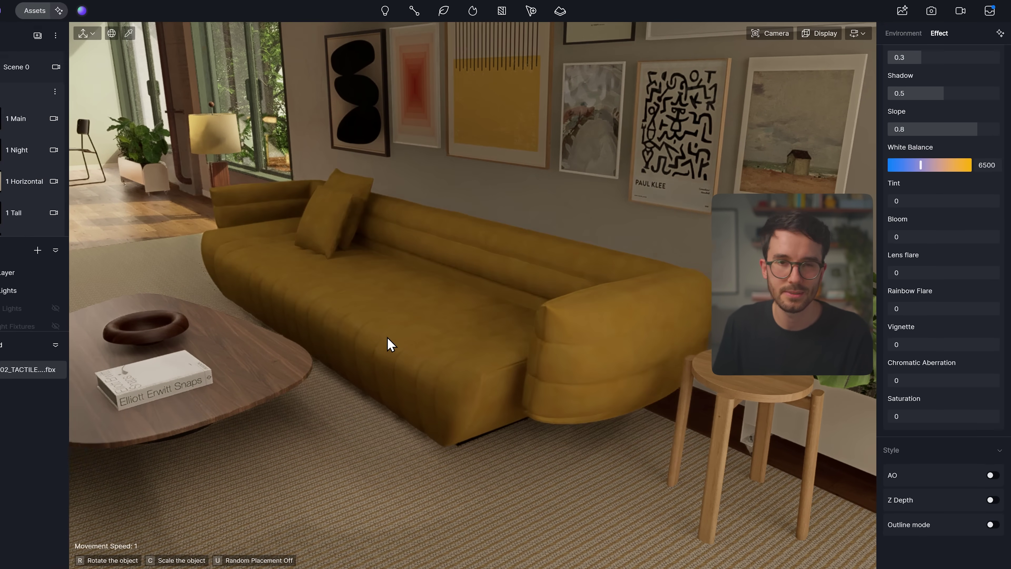
left_click(454, 333)
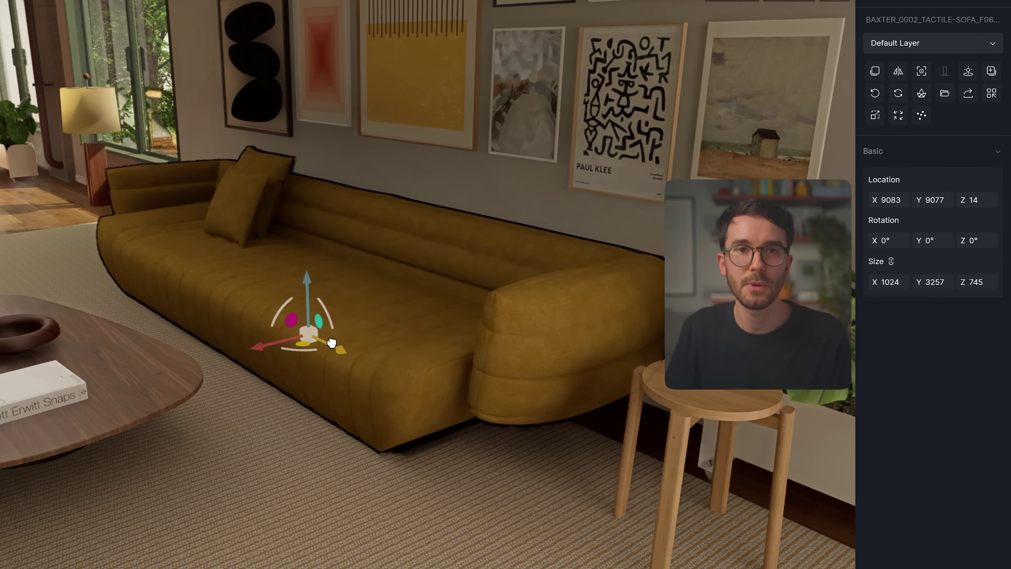
left_click(383, 384)
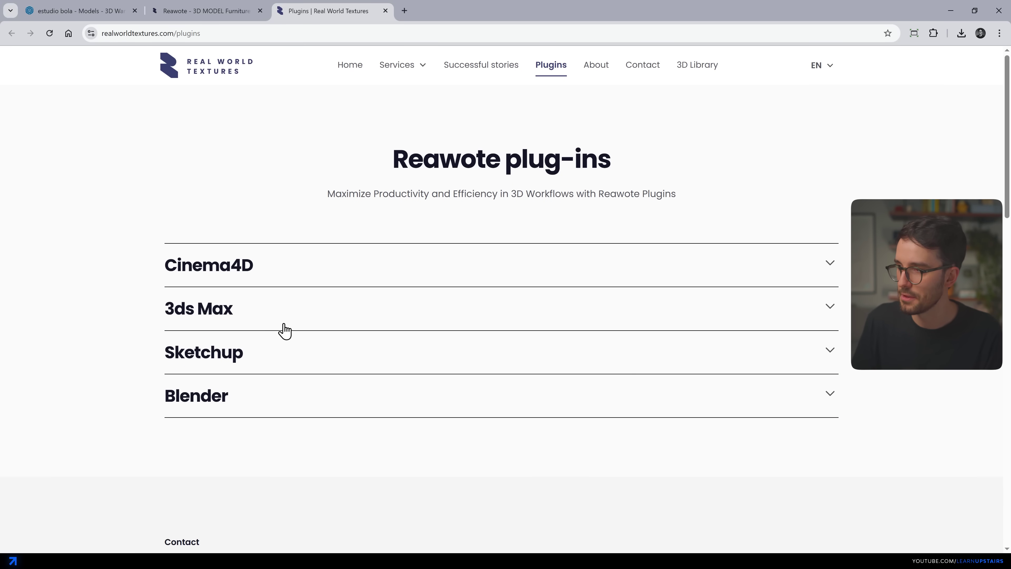
Expand the Sketchup plug-in section and scroll down to its loader table.
left_click(284, 352)
scroll(291, 354, "down", 2)
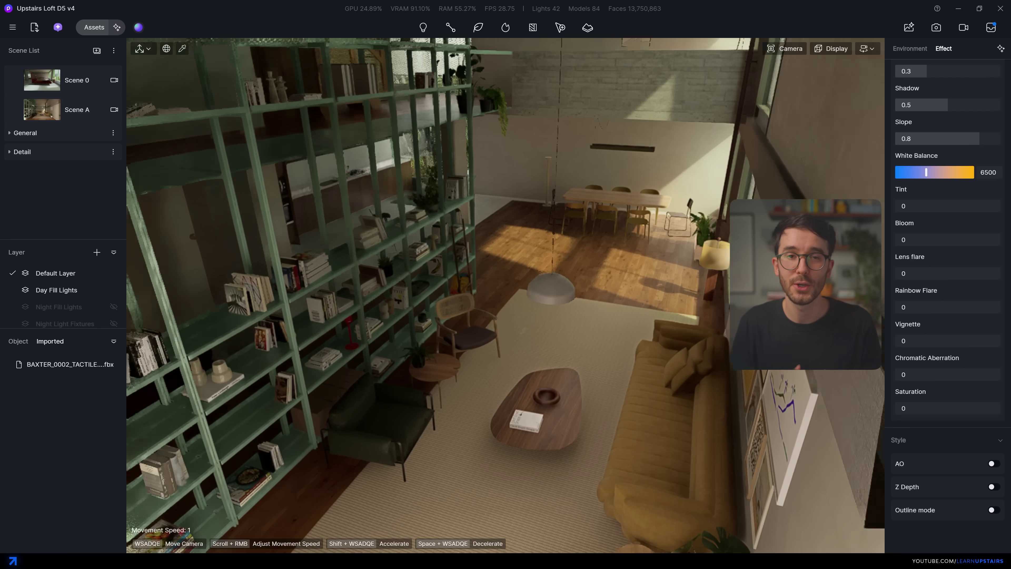
Fly and aim the camera into a centred one-point view down the loft, with a rule-of-thirds grid.
key("w")
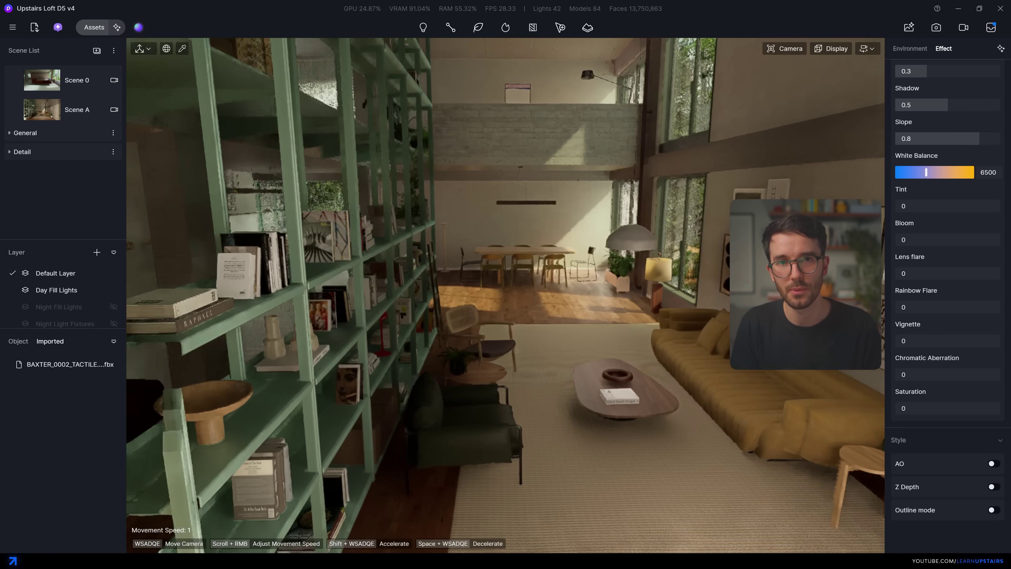
right_click_drag(446, 284, 423, 284)
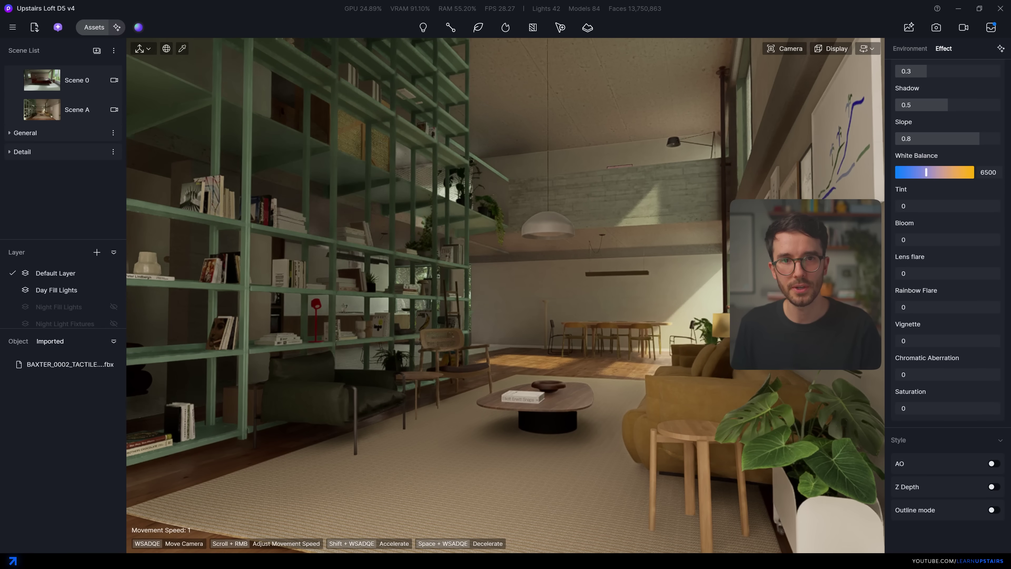
right_click_drag(506, 284, 559, 283)
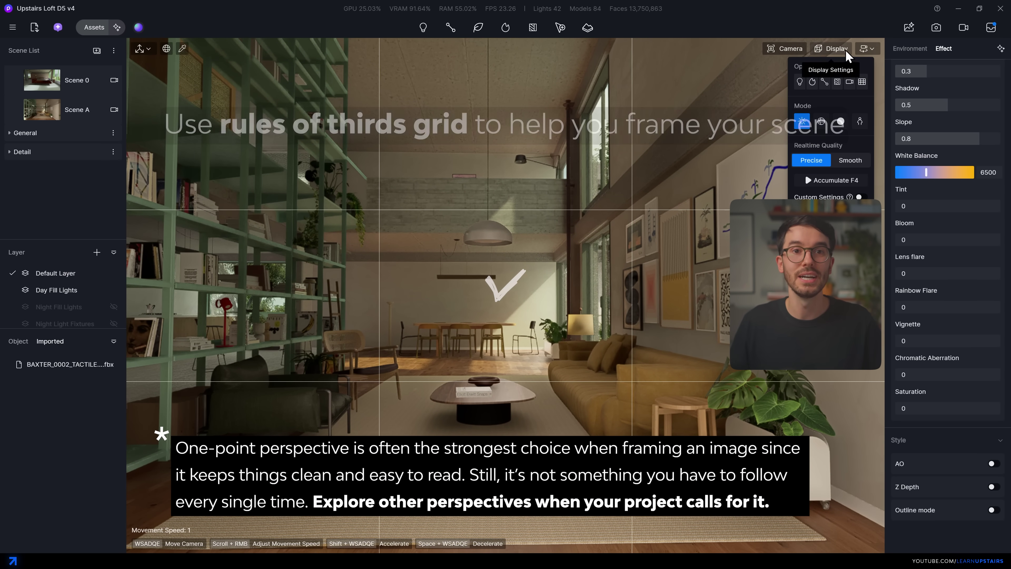
left_click(862, 81)
right_click_drag(668, 268, 665, 275)
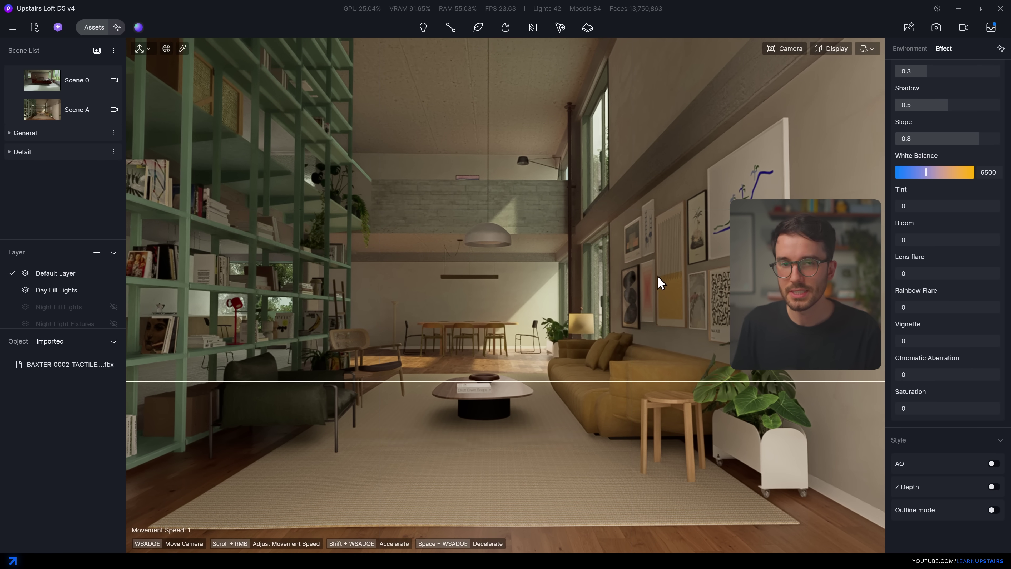
key("e")
left_click(868, 49)
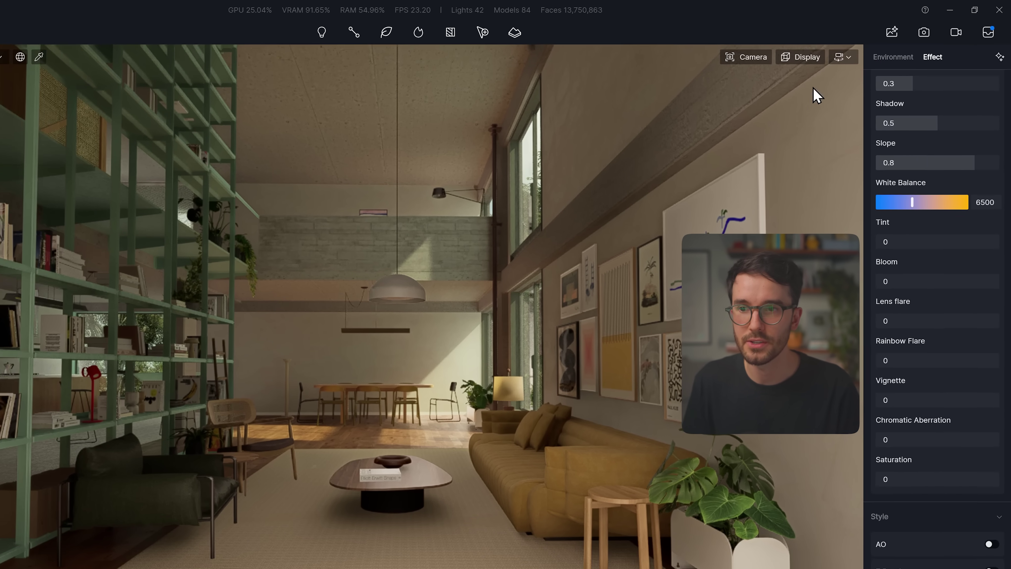
Switch to Walk navigation at a 1.2 m eye height and show the camera lens settings.
left_click(868, 48)
left_click(824, 102)
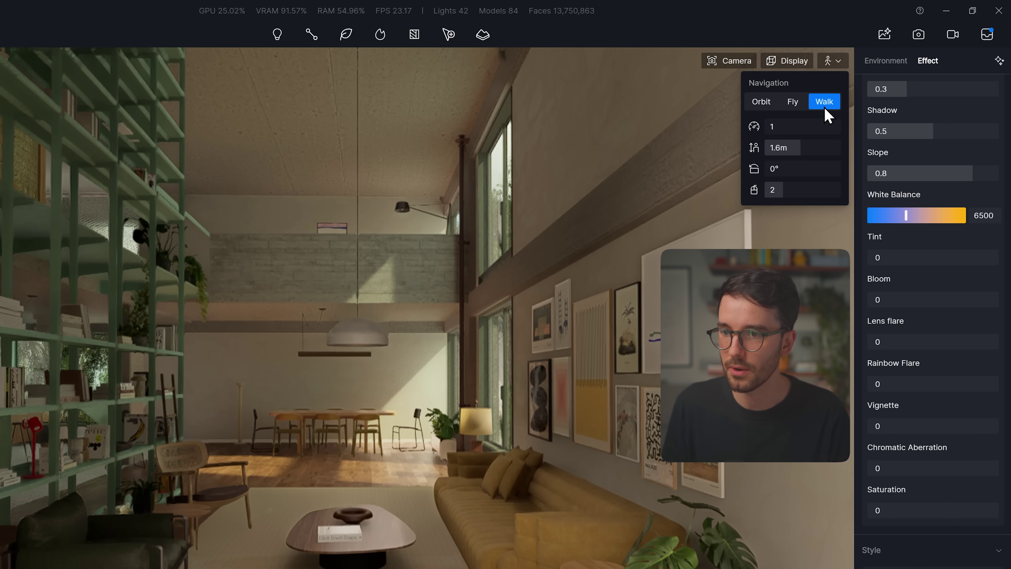
left_click_drag(803, 146, 783, 149)
type("2")
key("Return")
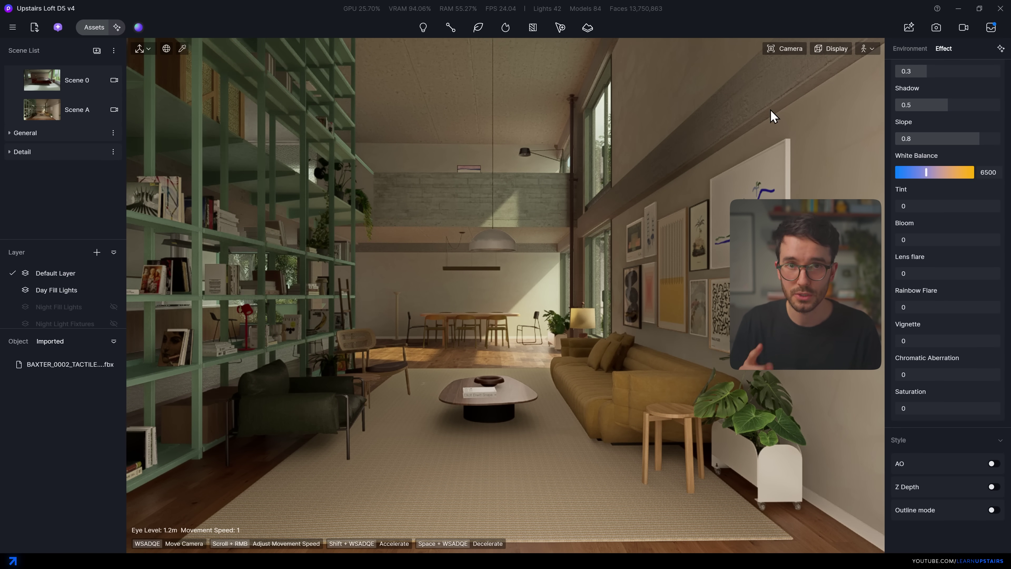
left_click(791, 55)
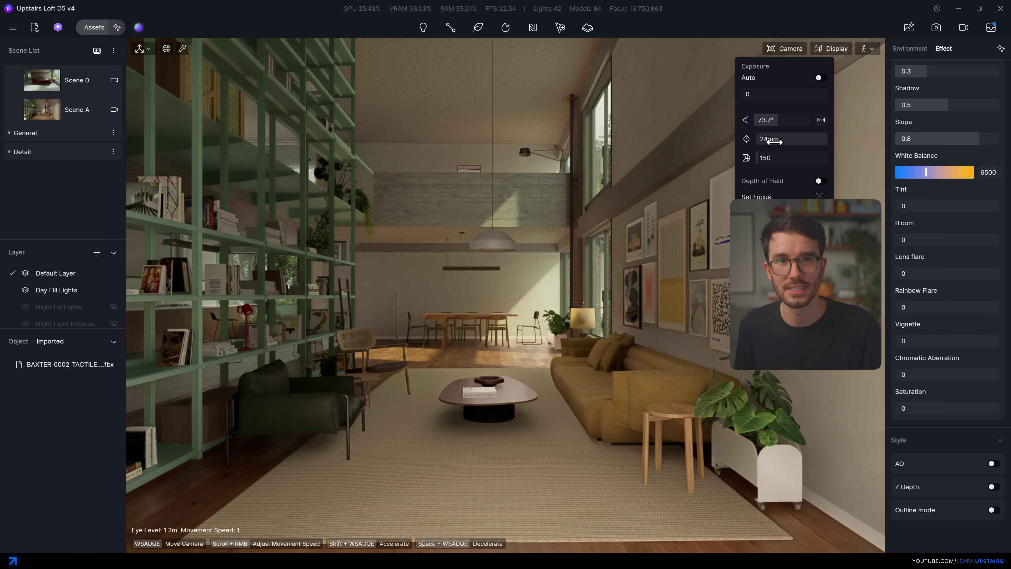
Try 18, 35 and 50 mm focal lengths, then shorten the camera clipping distance.
left_click_drag(774, 141, 774, 142)
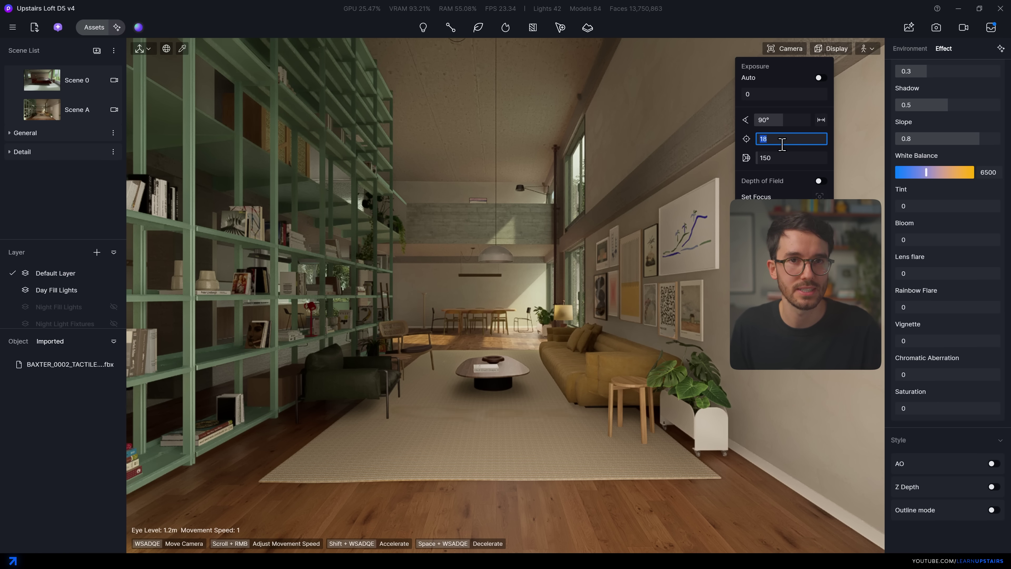
type("35")
key("Return")
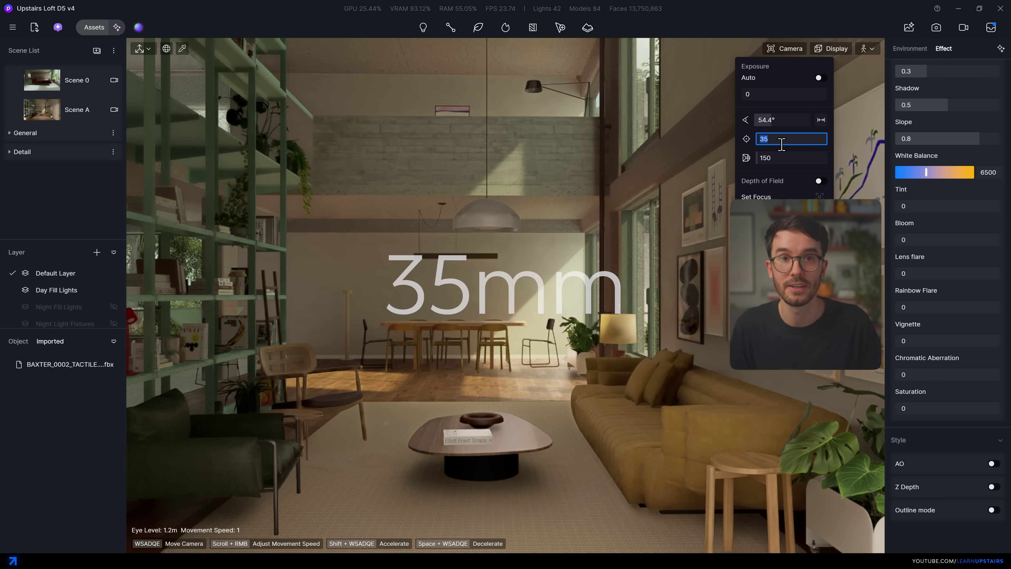
type("50")
key("Return")
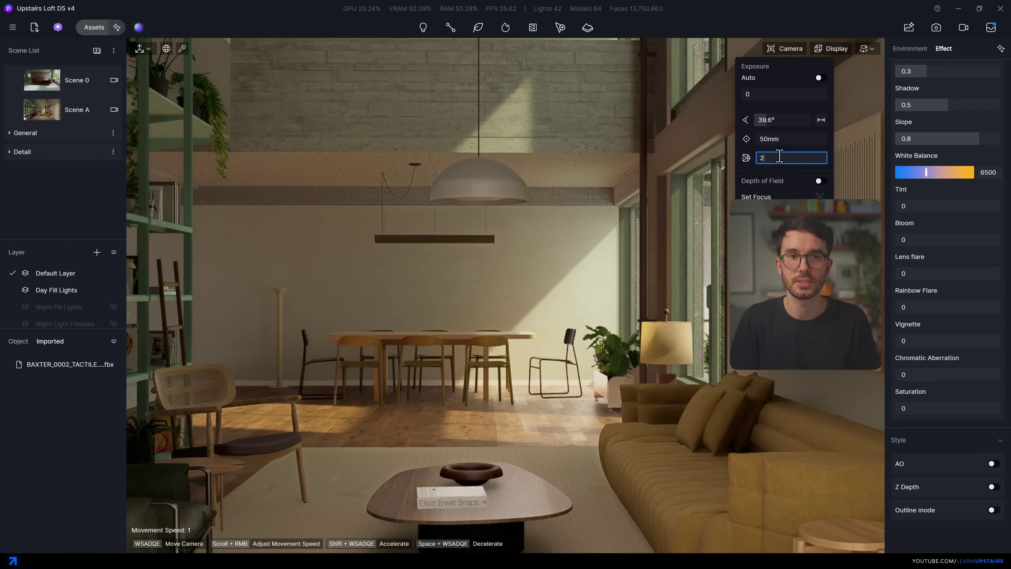
left_click_drag(780, 156, 760, 161)
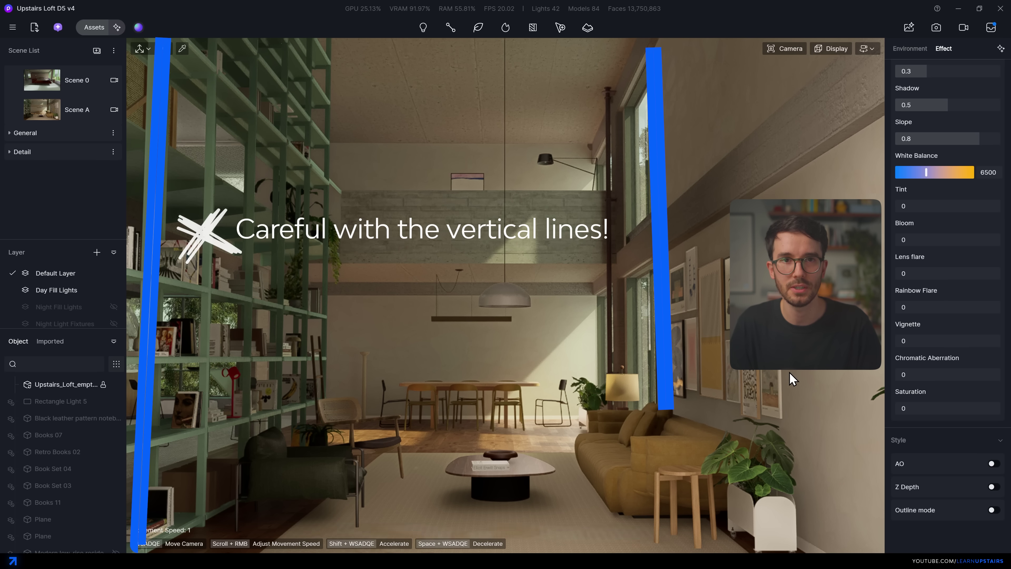
Turn on two-point perspective in the Camera settings to straighten the verticals.
left_click(783, 49)
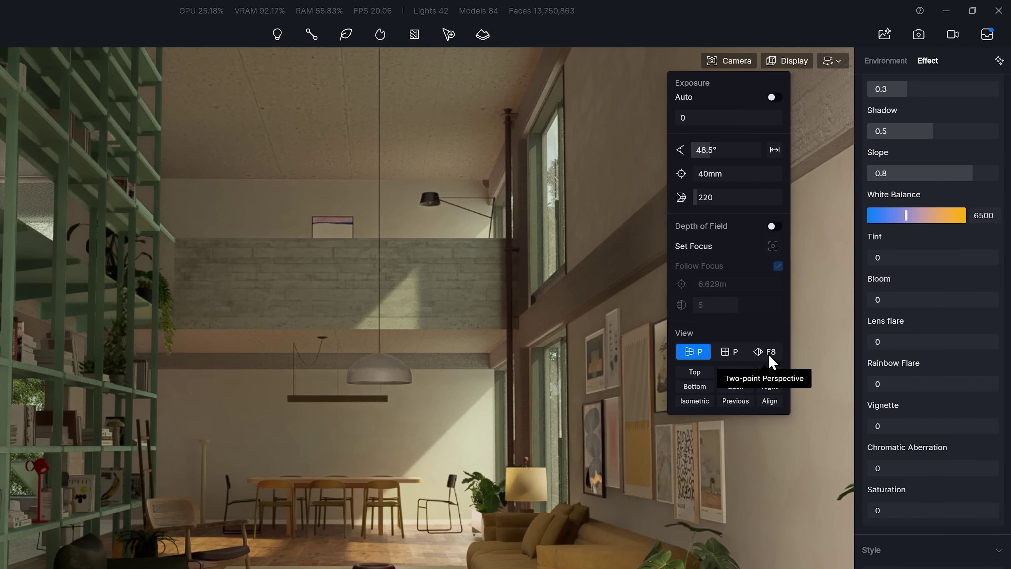
left_click(768, 353)
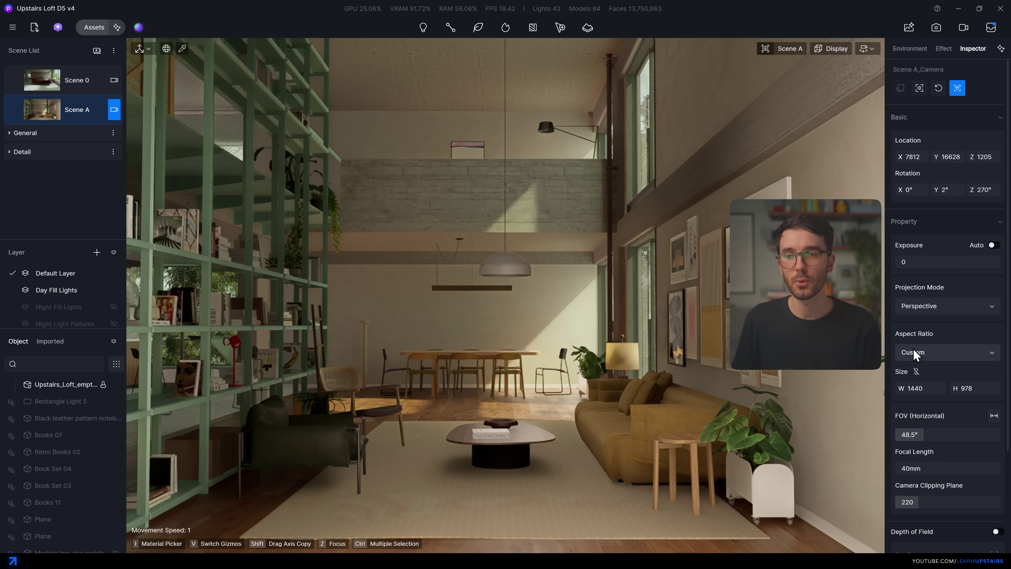
Set the scene frame to a 1080×1350 portrait, then switch to the 2 Dining scene.
left_click(931, 418)
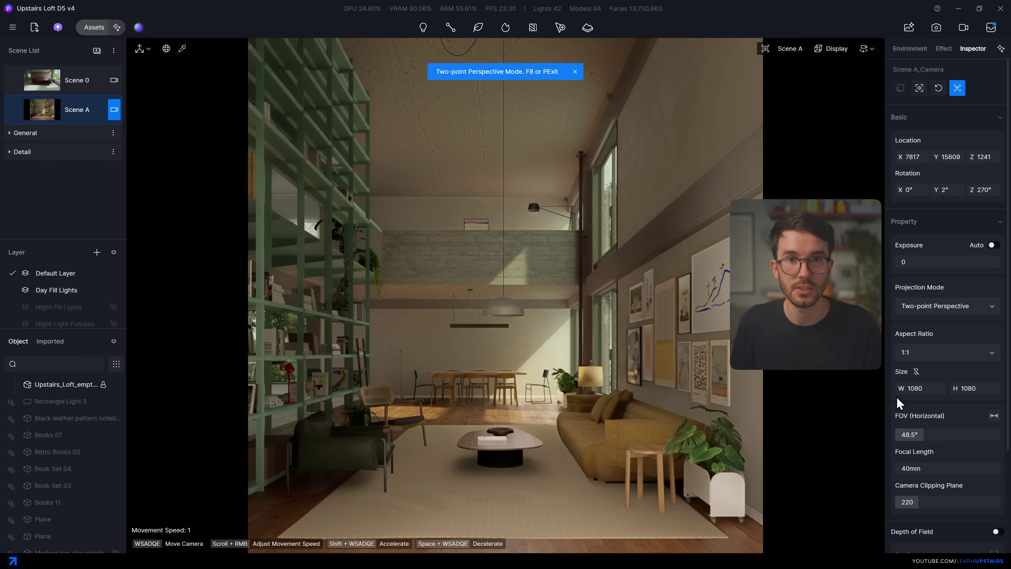
left_click(971, 388)
type("1350")
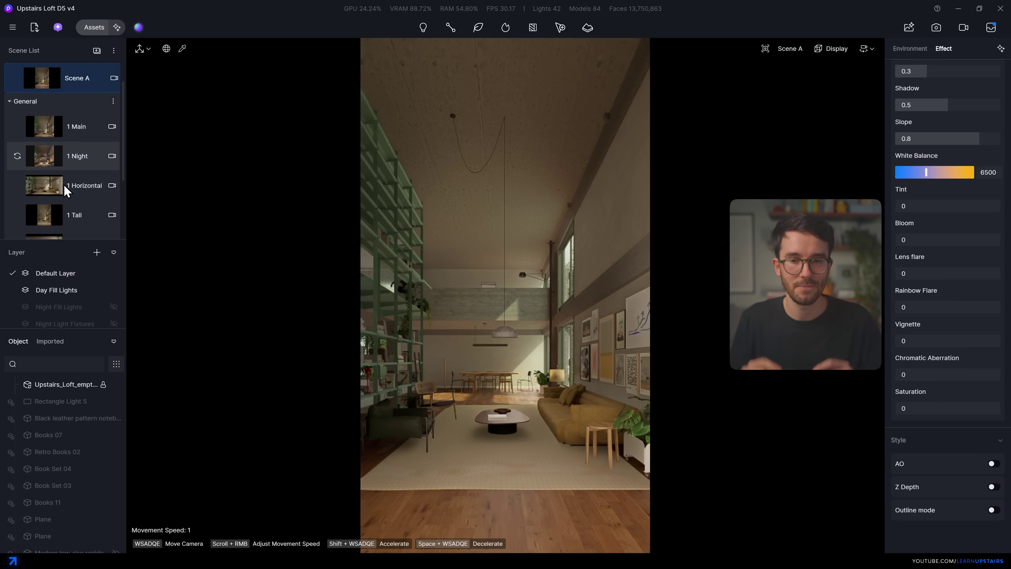
left_click(68, 199)
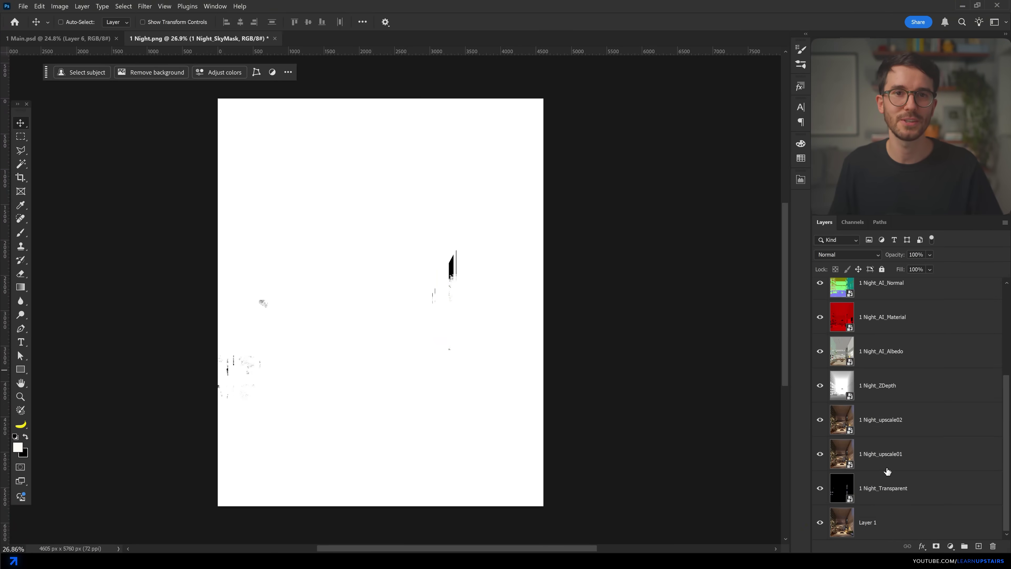
Group the render passes into a 'Render Elements' folder and Layer 1 into a 'Base' group.
left_click(888, 474, "shift")
key("ctrl+g")
double_click(856, 287)
type("Render Eleme")
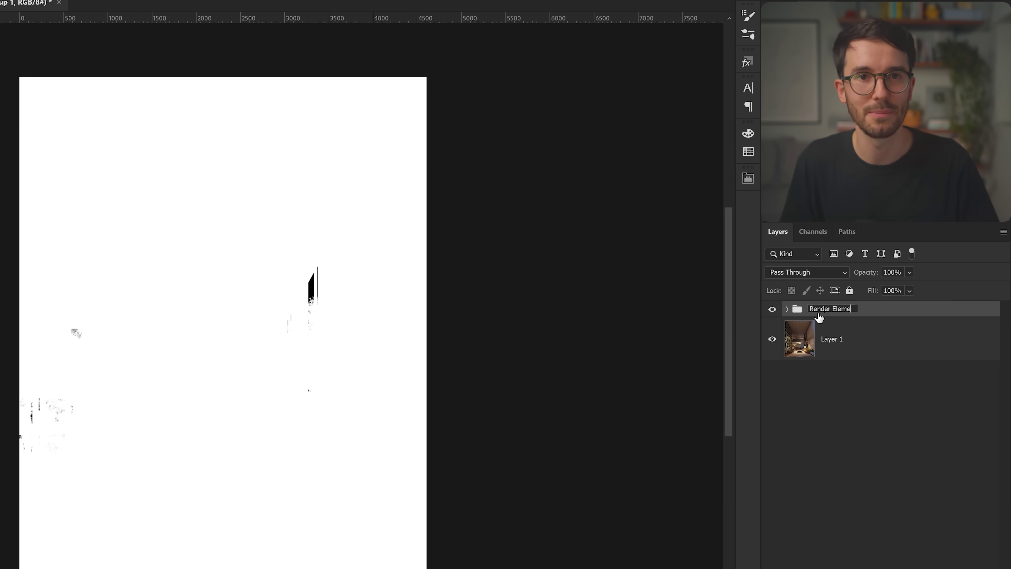
left_click_drag(819, 317, 820, 361)
left_click(833, 323)
key("ctrl+g")
double_click(829, 308)
type("Base")
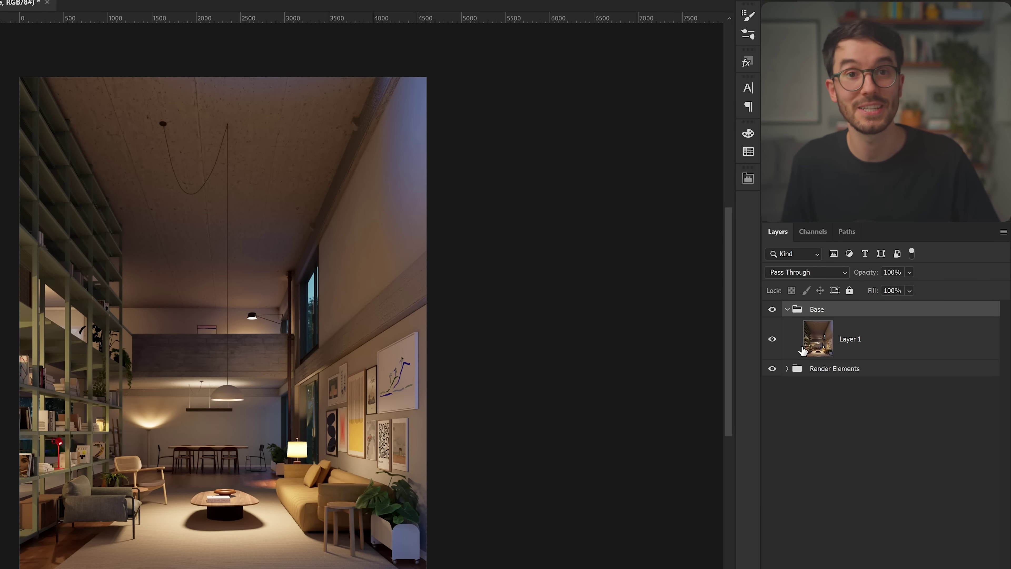
Move 1 Night_upscale02 into Base, add a black mask, and paint it in over the monstera leaves.
left_click(796, 368)
left_click(787, 368)
scroll(858, 452, "down", 5)
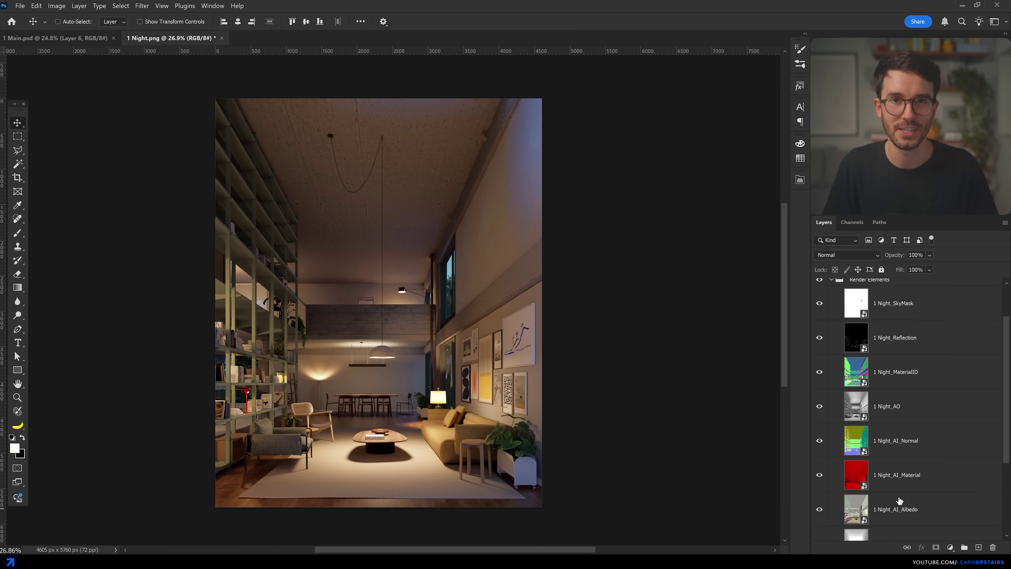
left_click_drag(878, 549, 876, 359)
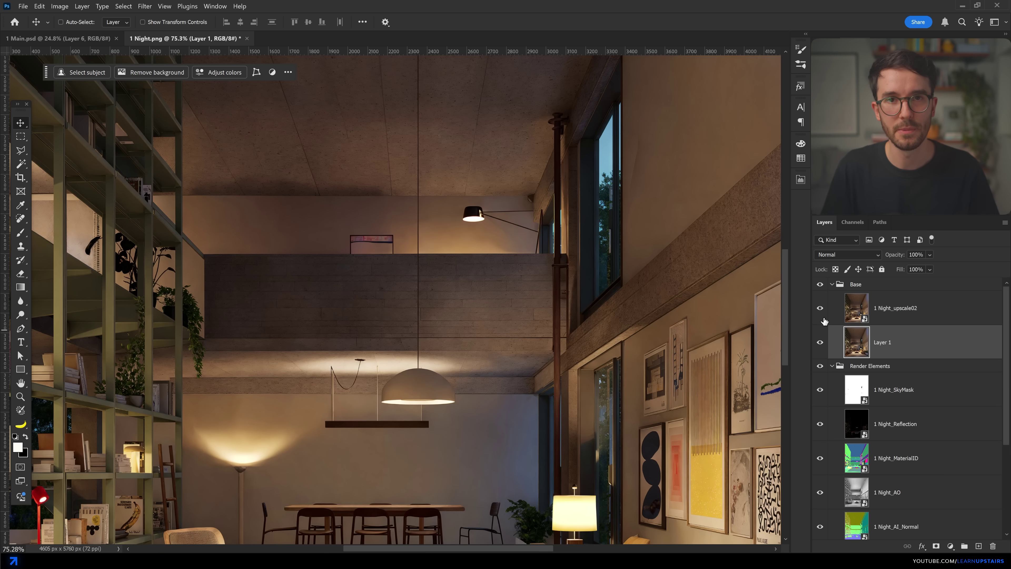
left_click(867, 317)
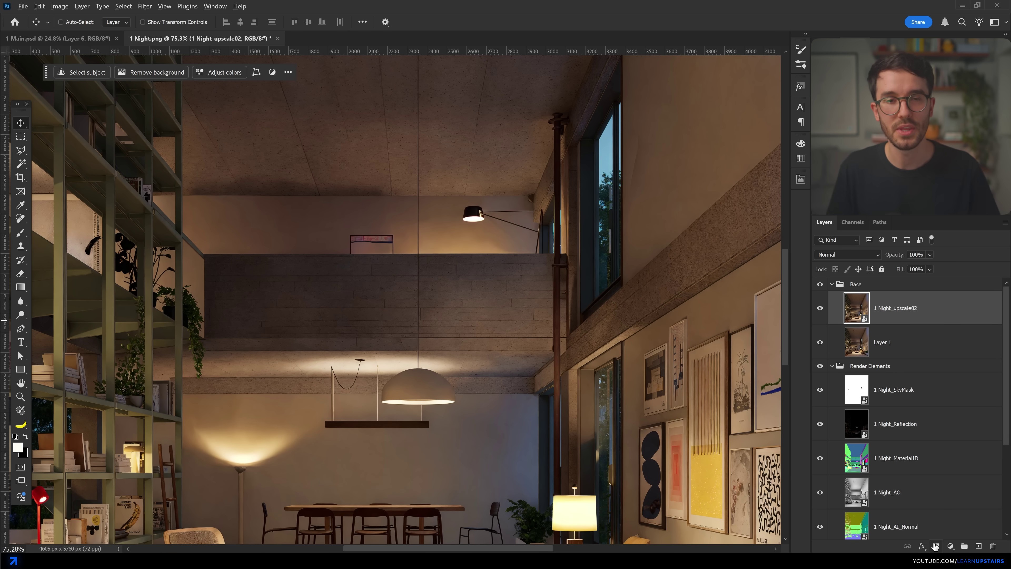
left_click(936, 546, "alt")
key("b")
scroll(607, 368, "down", 5)
scroll(606, 368, "up", 5, "alt")
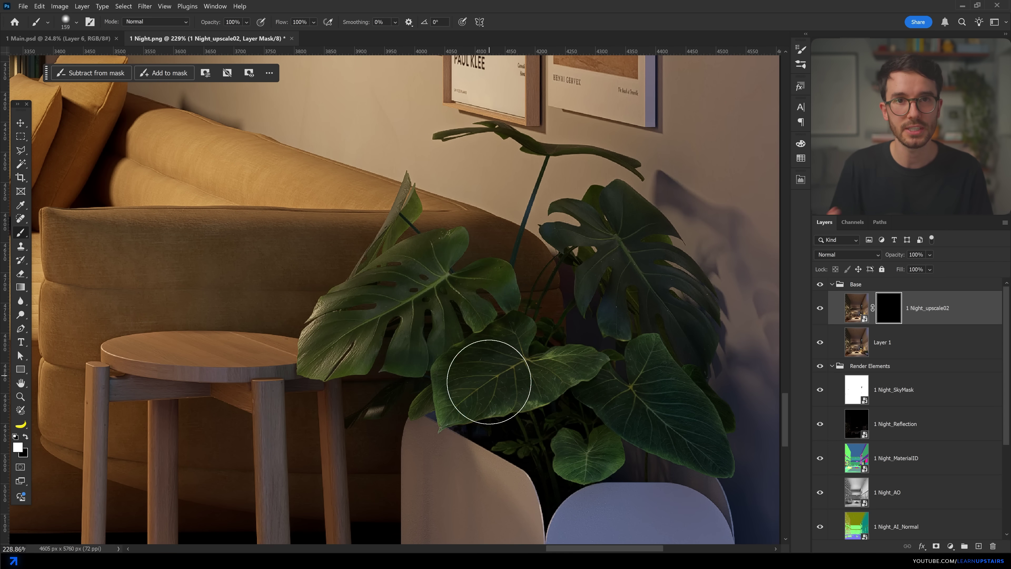
left_click_drag(490, 381, 336, 341)
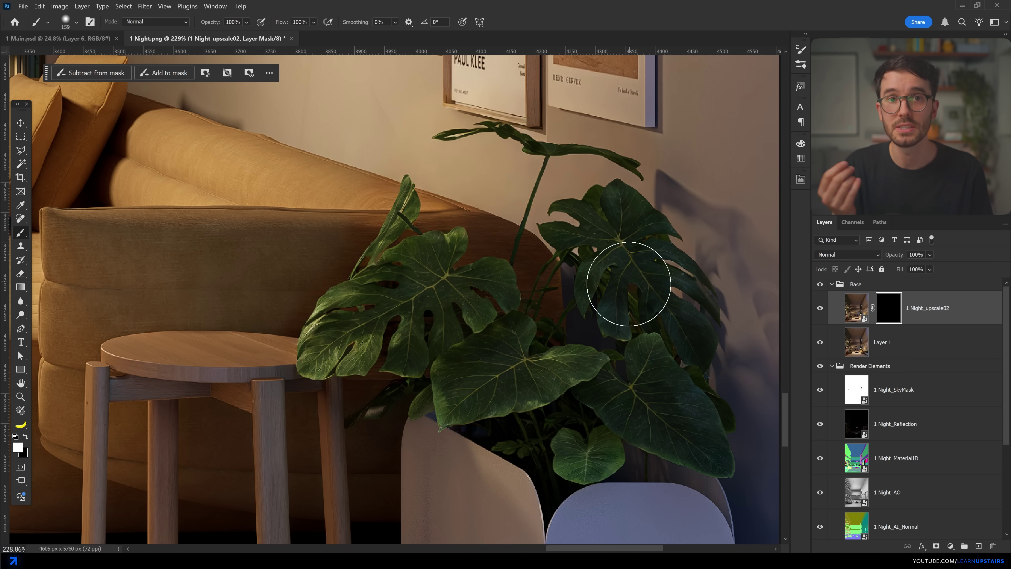
Magic Wand-select the rug and furniture on 1 Night_MaterialID and set brush opacity to 34%.
left_click_drag(905, 454, 904, 375)
key("w")
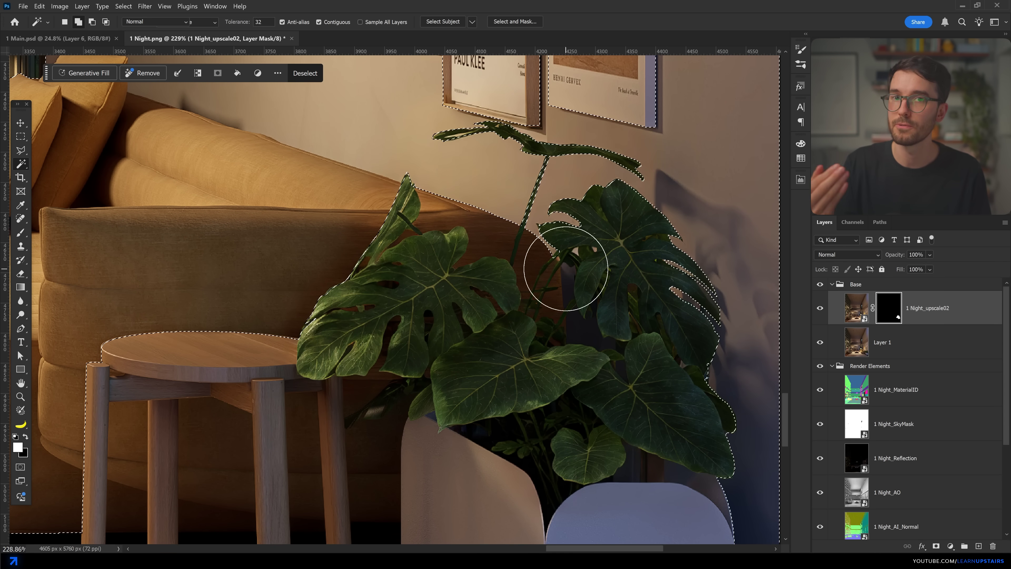
scroll(610, 220, "down", 3, "alt")
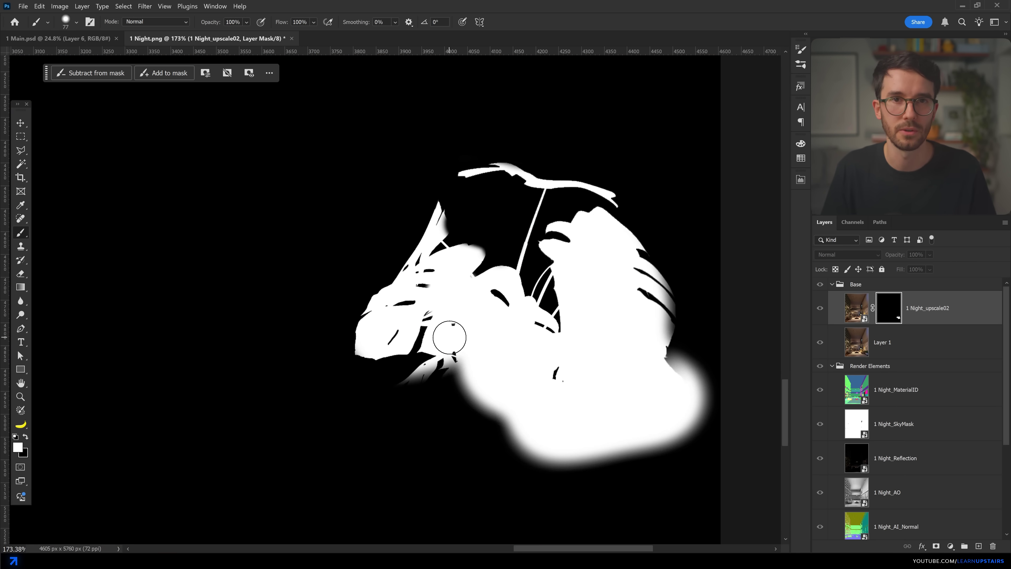
left_click(891, 318, "alt")
scroll(733, 295, "down", 5, "alt")
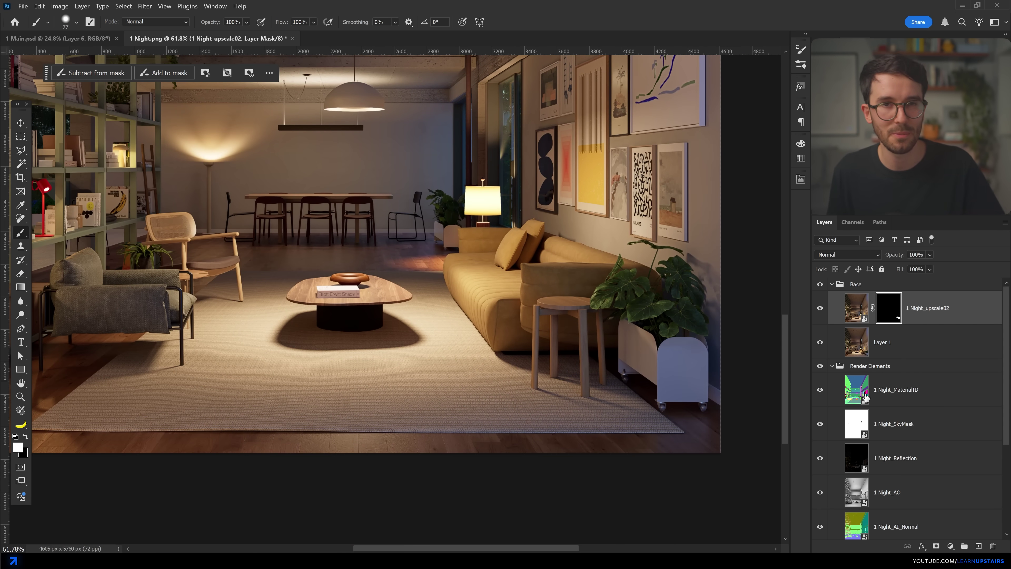
left_click(866, 396)
left_click(491, 361)
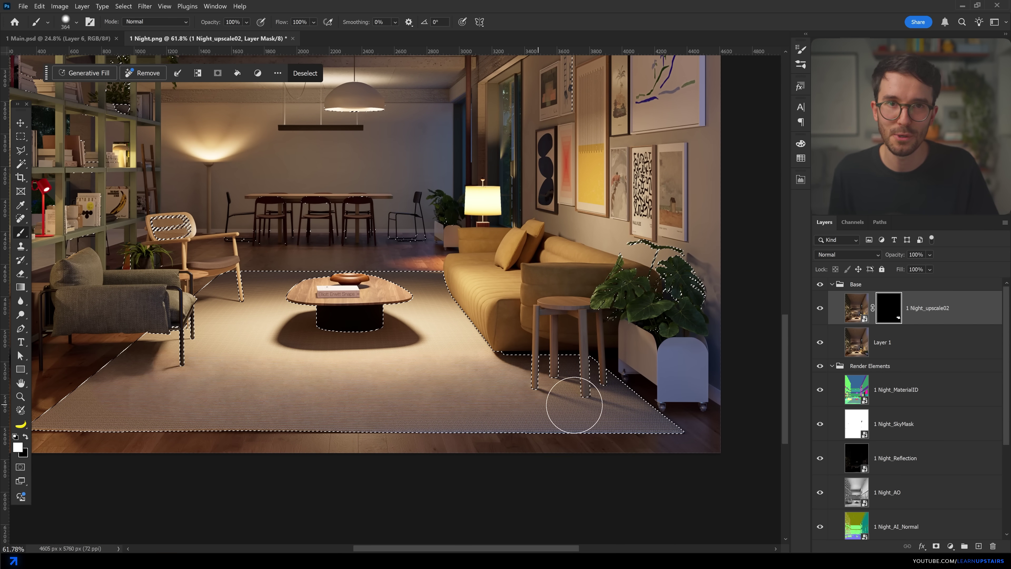
key("3")
key("4")
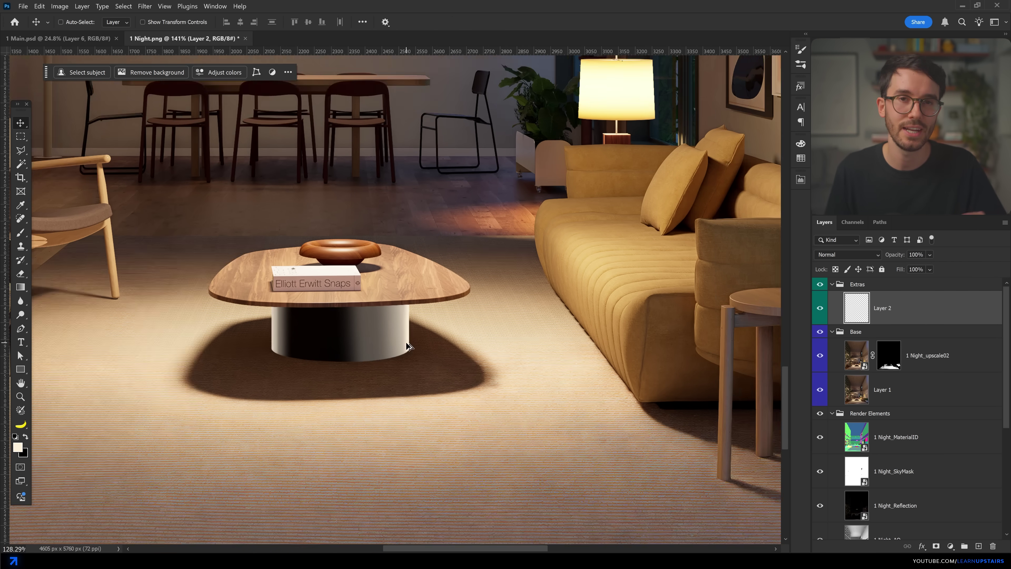
Cut the selected coffee table base onto its own Layer 2 and open the Filter menu.
key("2")
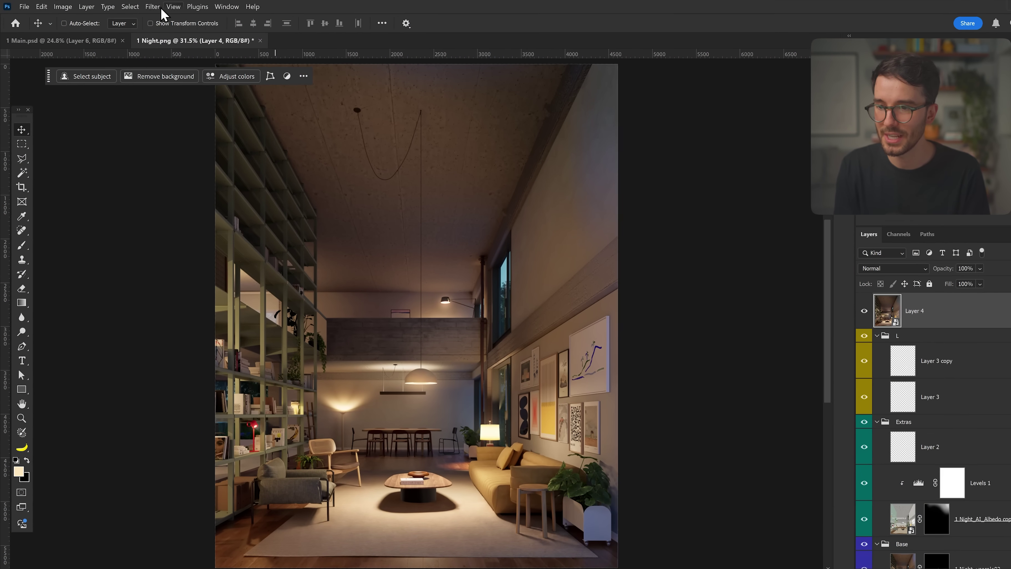
left_click(145, 6)
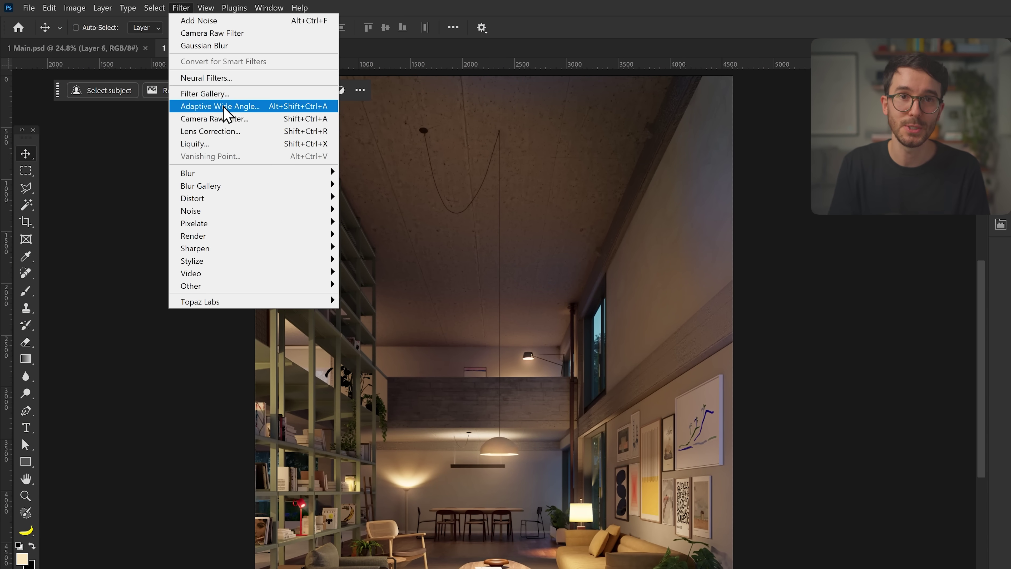
In Camera Raw, set Texture to +7, try a darker curve, and widen lens blur focus range to 15–100.
left_click(277, 120)
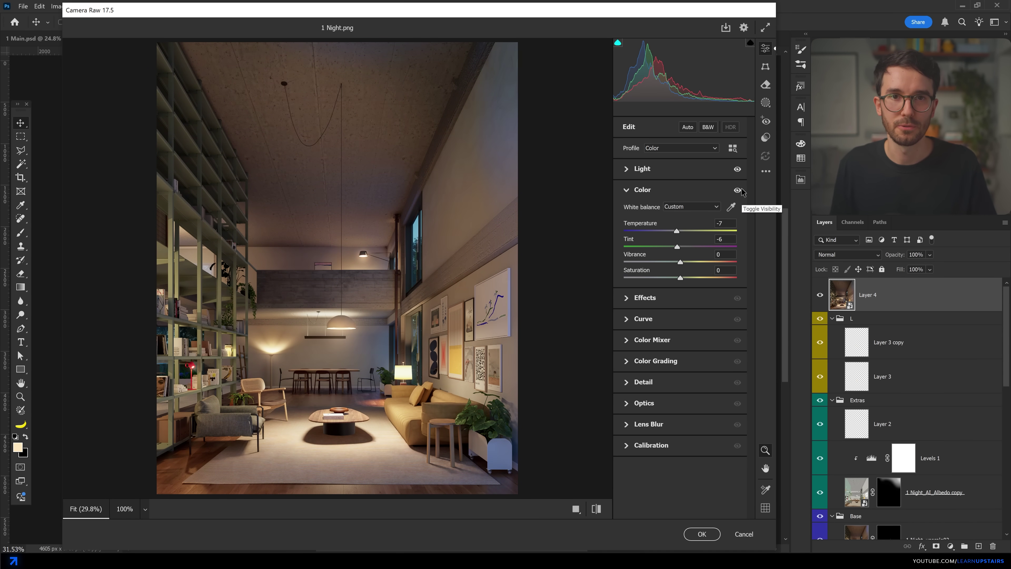
left_click(645, 298)
left_click_drag(680, 234, 688, 236)
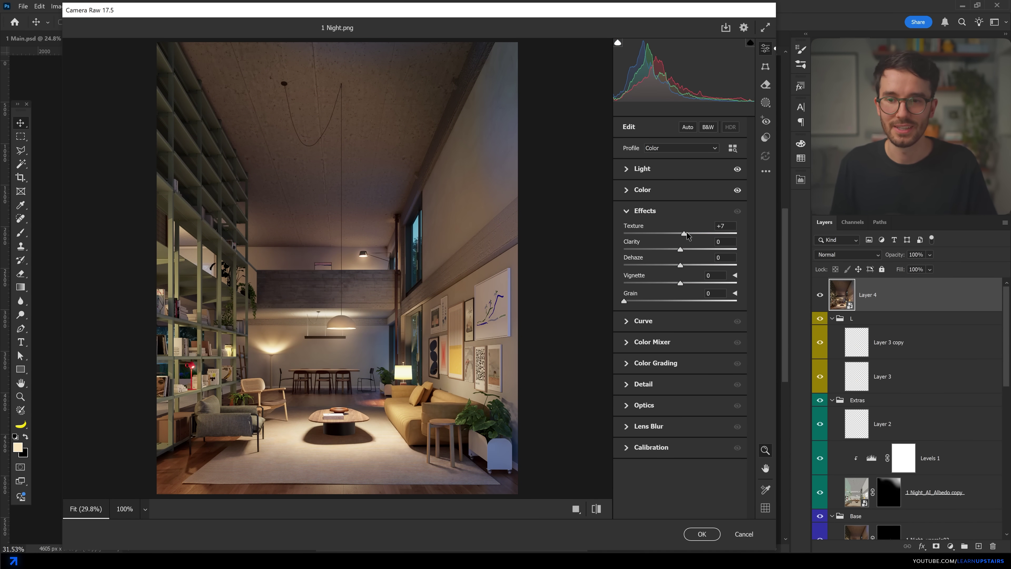
left_click(644, 321)
left_click_drag(652, 354, 655, 345)
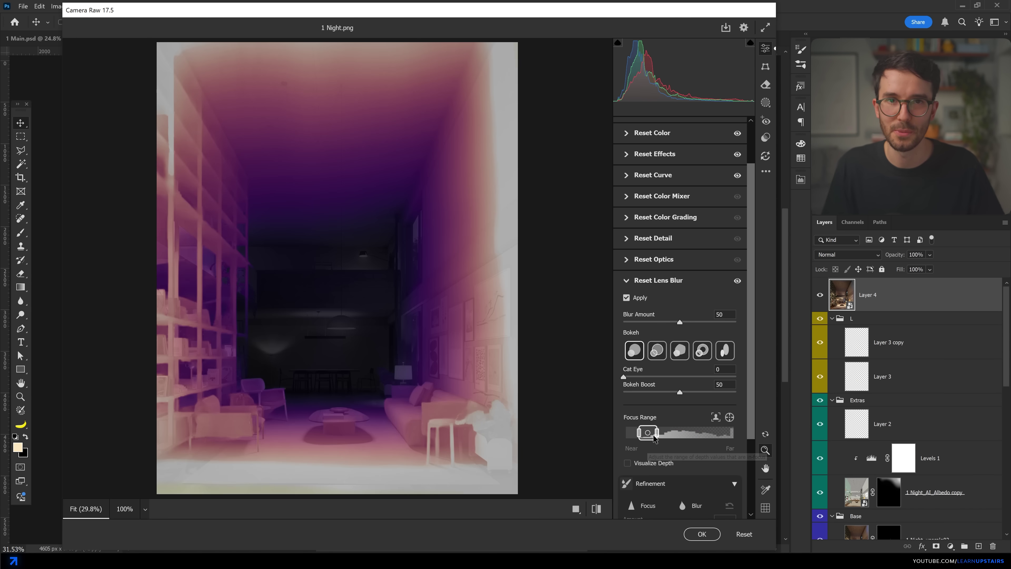
left_click_drag(655, 438, 644, 437)
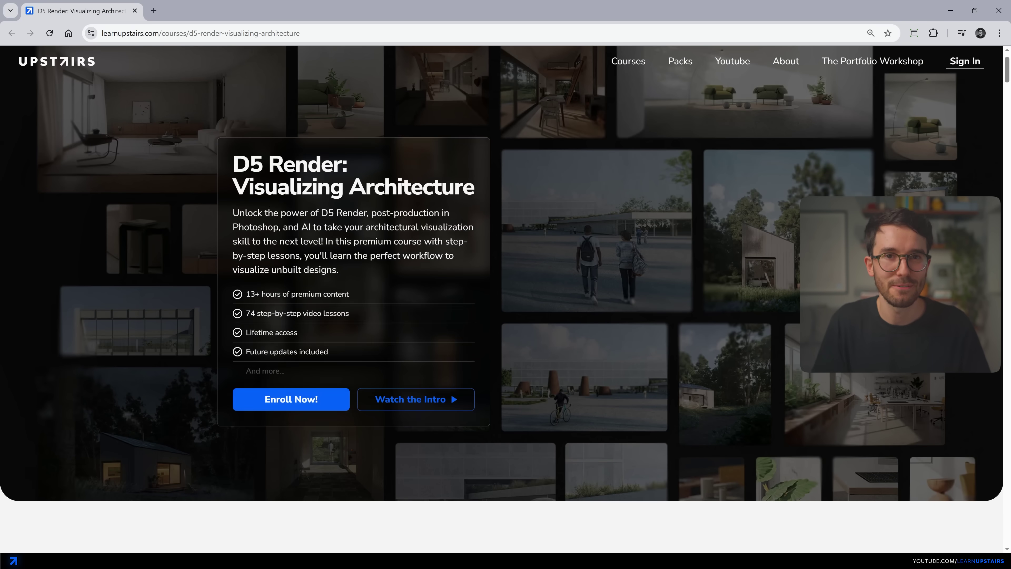
Scroll to the Course Curriculum and expand Module 8 Post-production to show its ten lessons.
scroll(799, 280, "down", 15)
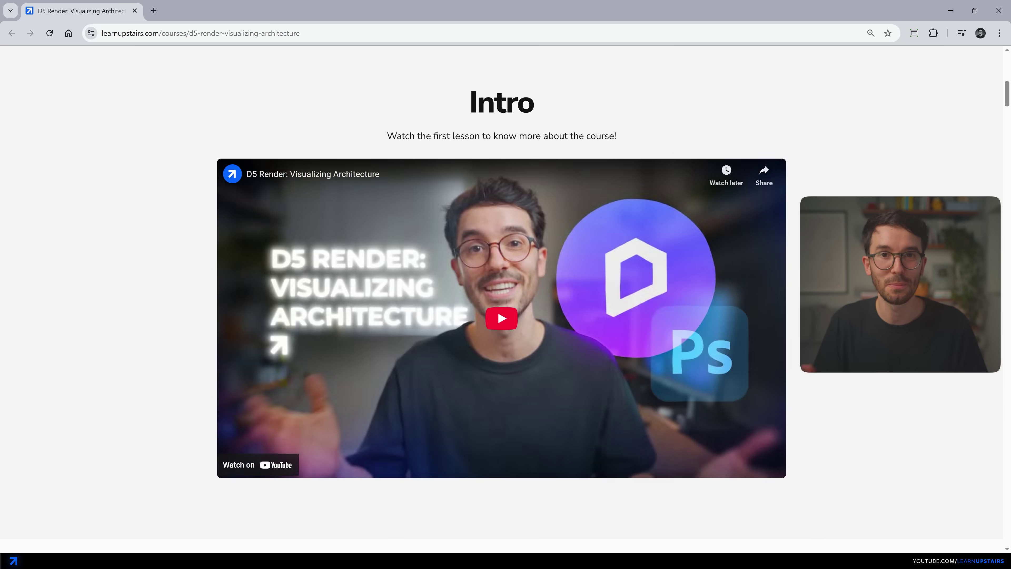
scroll(505, 314, "down", 20)
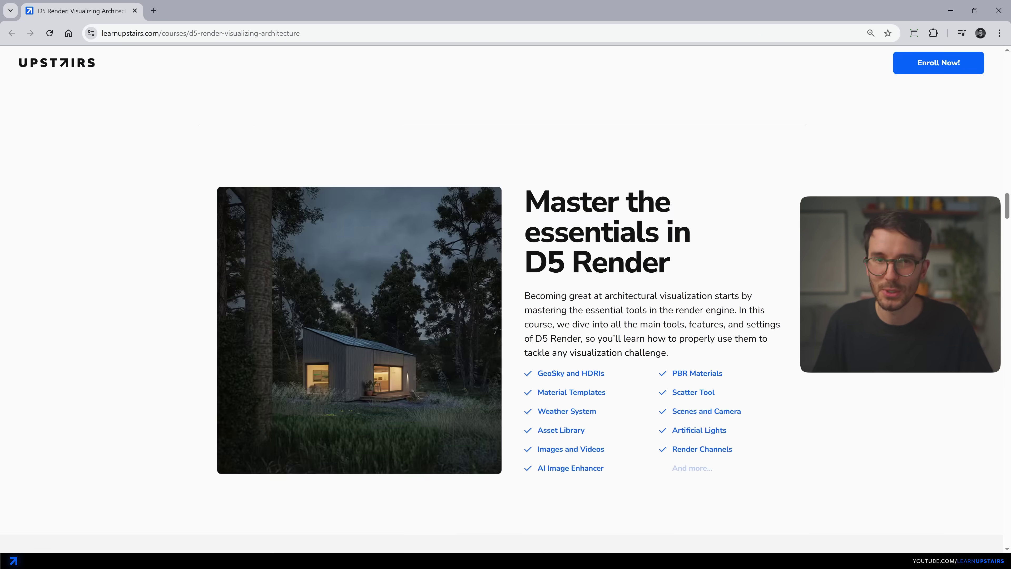
scroll(626, 315, "down", 12)
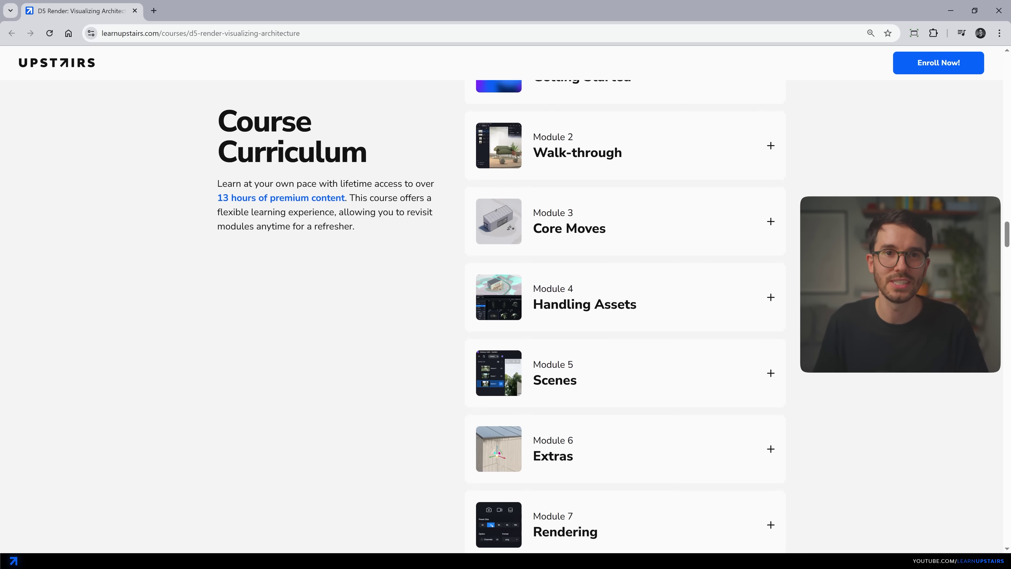
left_click(769, 323)
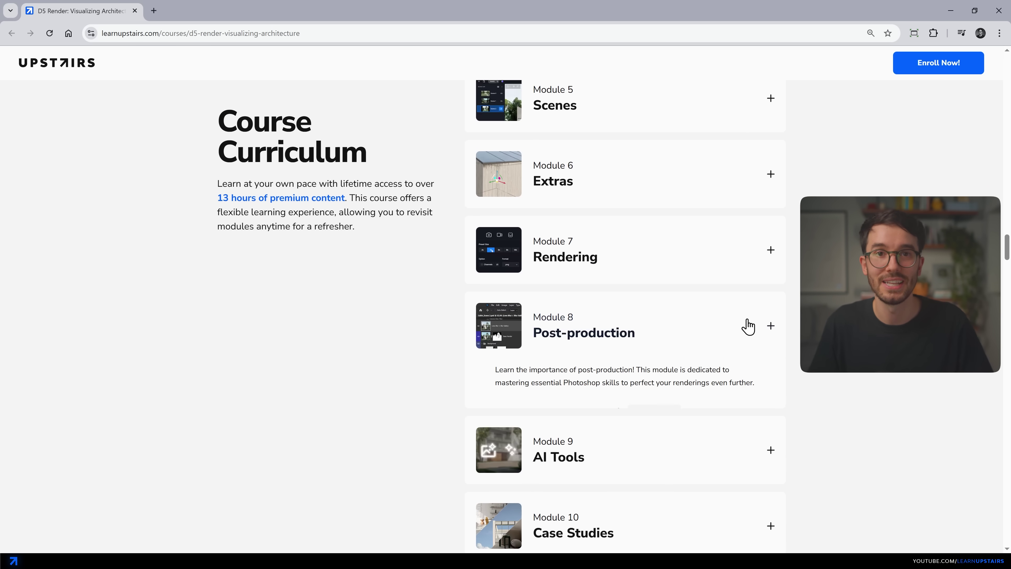
scroll(740, 314, "down", 4)
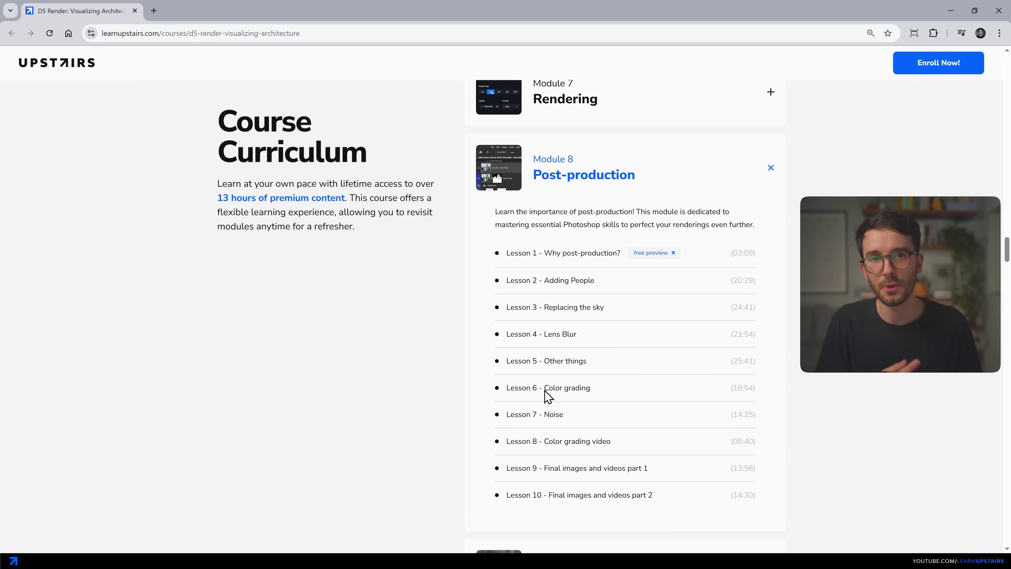